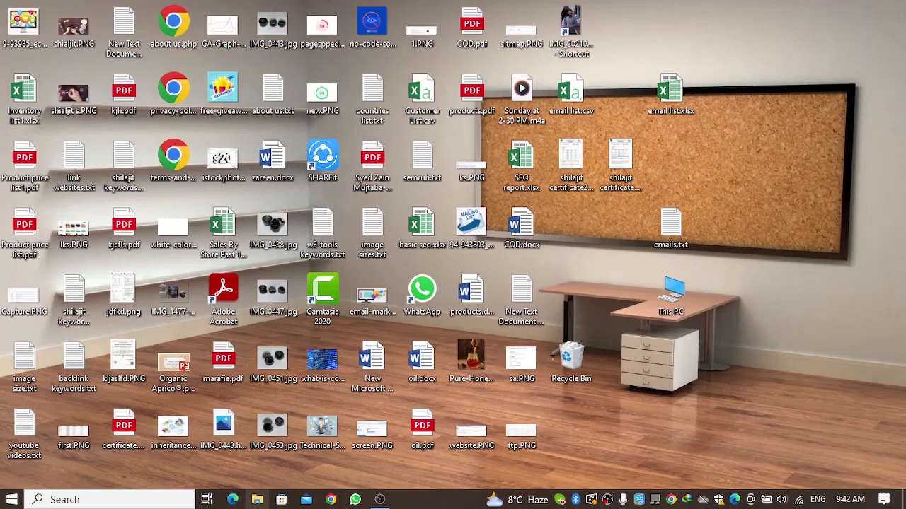
Launch Chrome under the w3 academy profile and open the SendMails site at sendmails.io
click(332, 499)
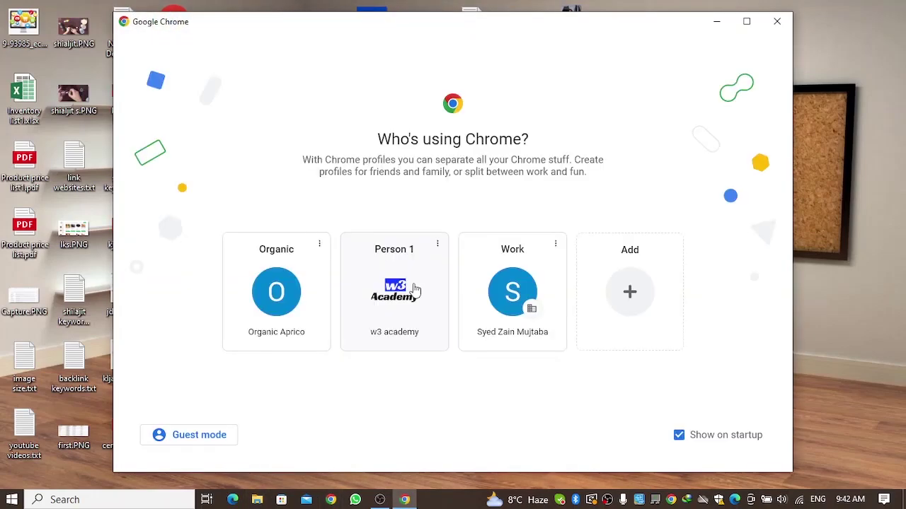
click(416, 291)
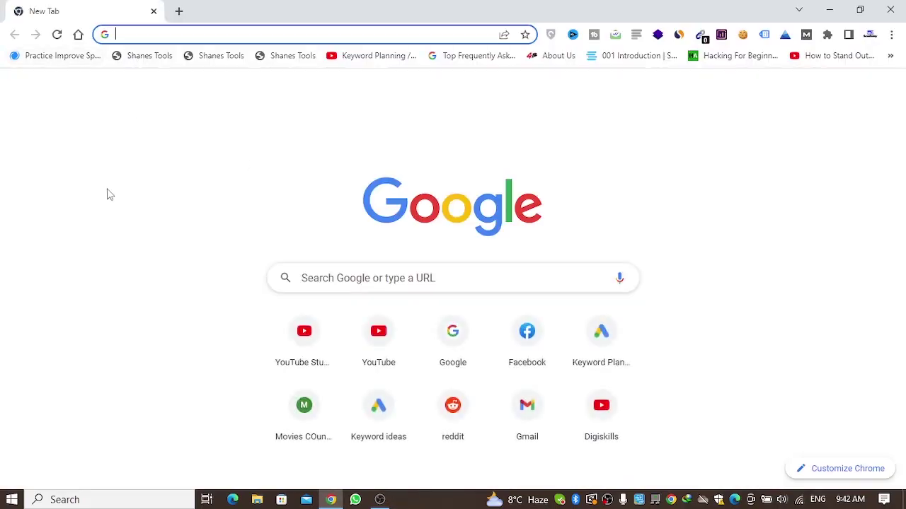
text(se)
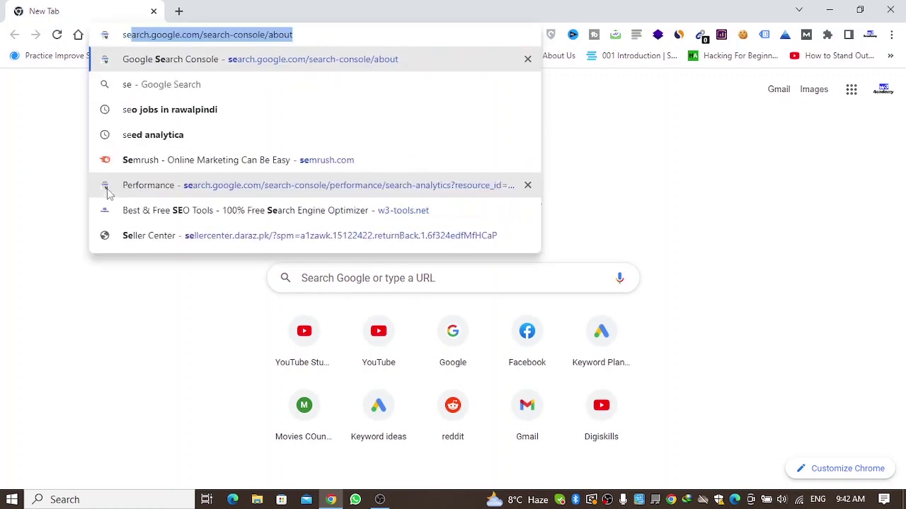
text(ndma)
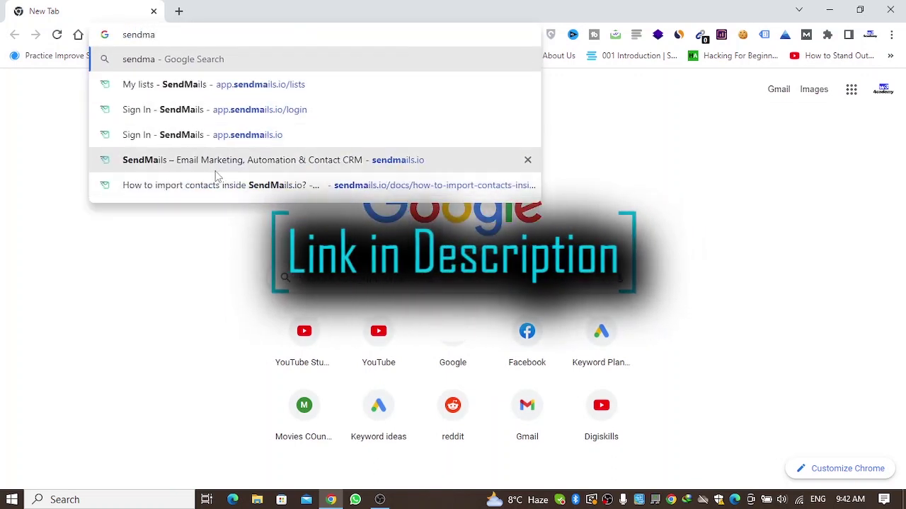
click(215, 171)
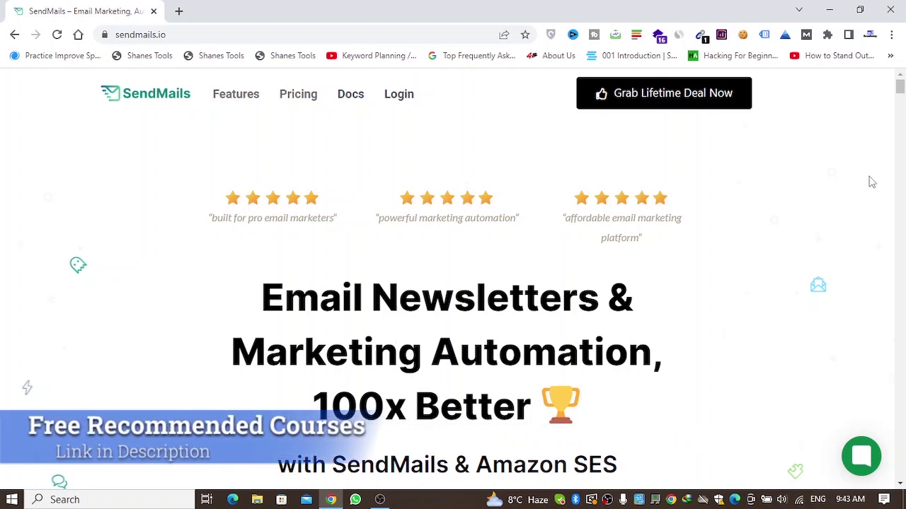
Open the SendMails Pricing link in a new tab and switch to that tab
scroll(899, 101, down, 3)
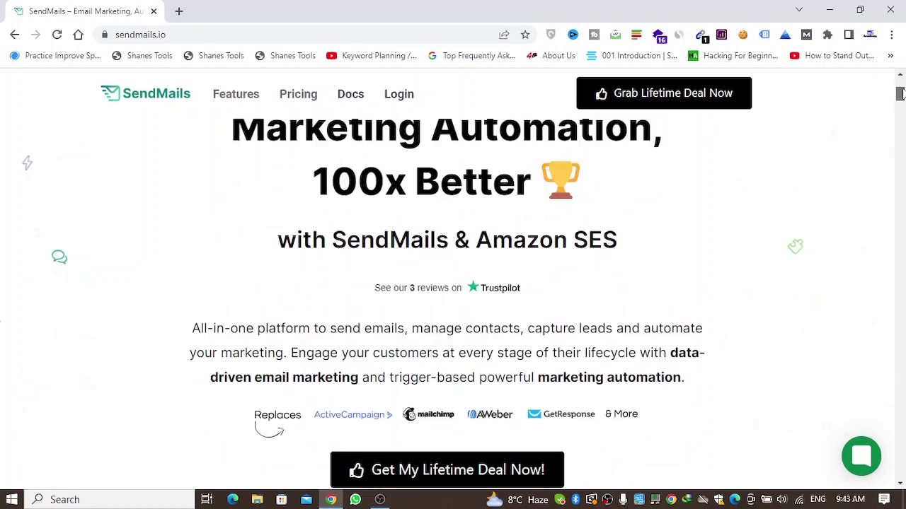
scroll(215, 228, up, 3)
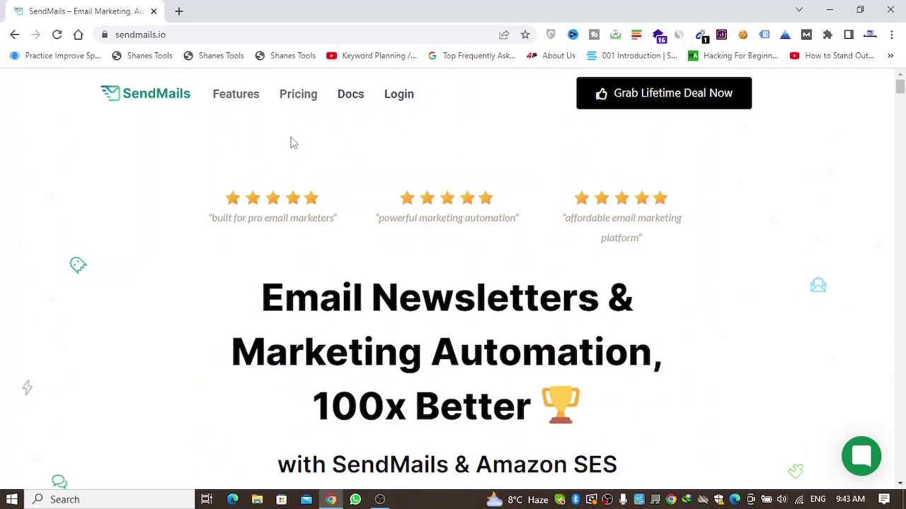
right_click(298, 100)
click(312, 106)
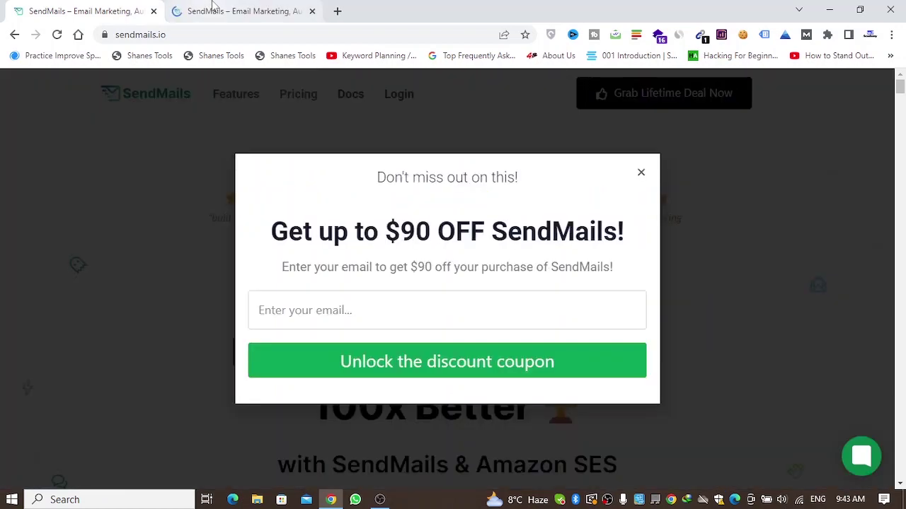
click(212, 7)
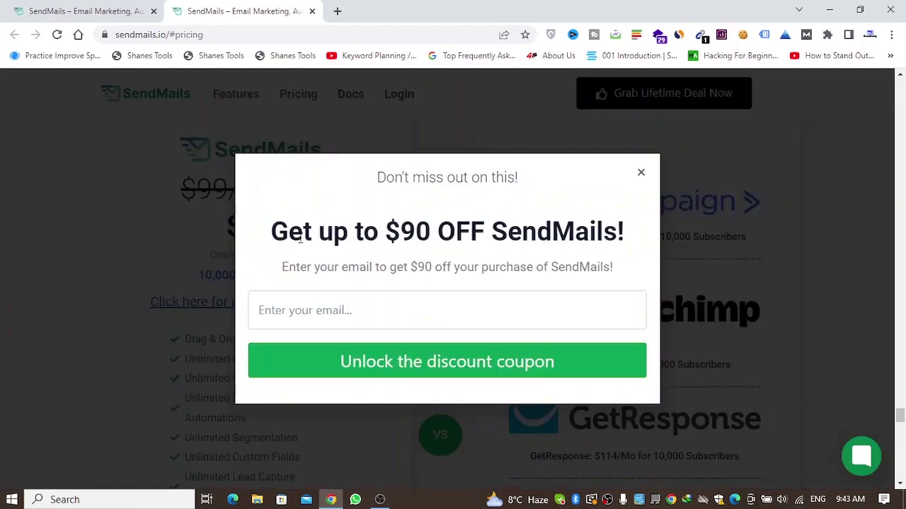
Close the $90-off coupon popup and log in to the SendMails demo dashboard
click(642, 174)
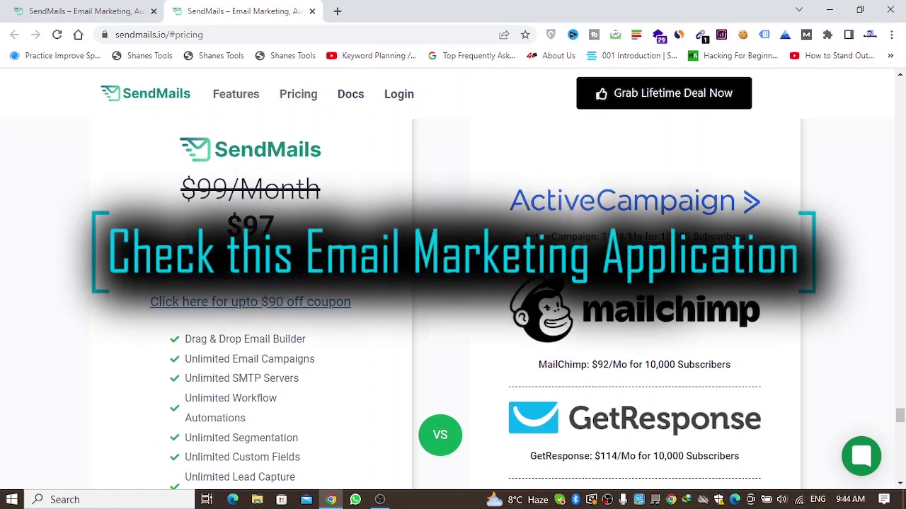
click(406, 100)
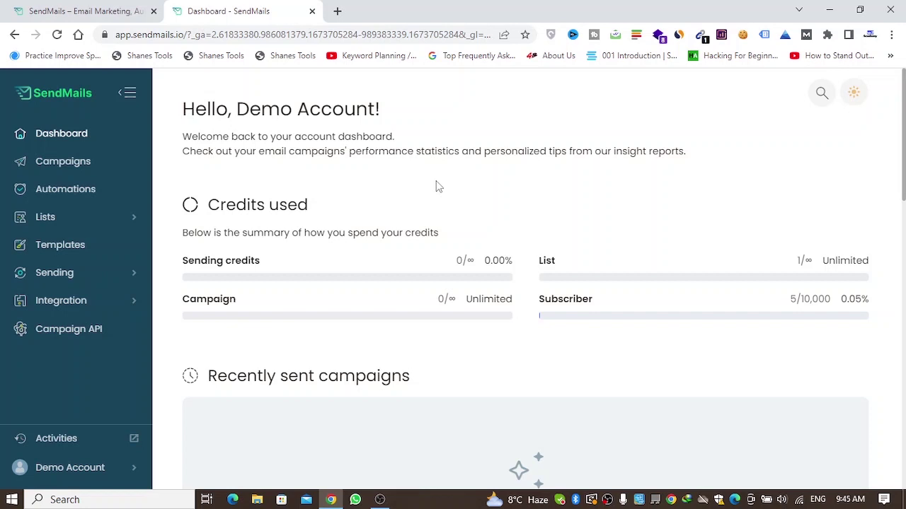
Create a mail list named 'List 1' with a from email, save it, and open its overview
click(82, 223)
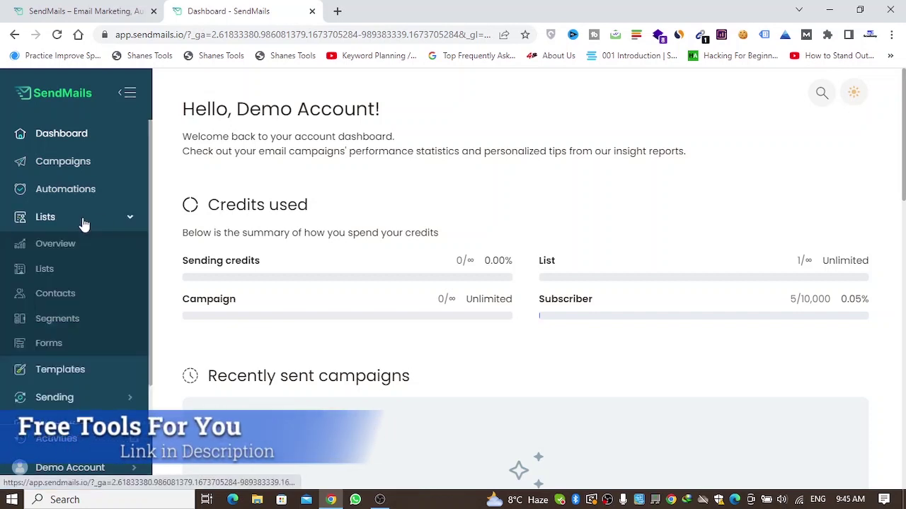
click(44, 270)
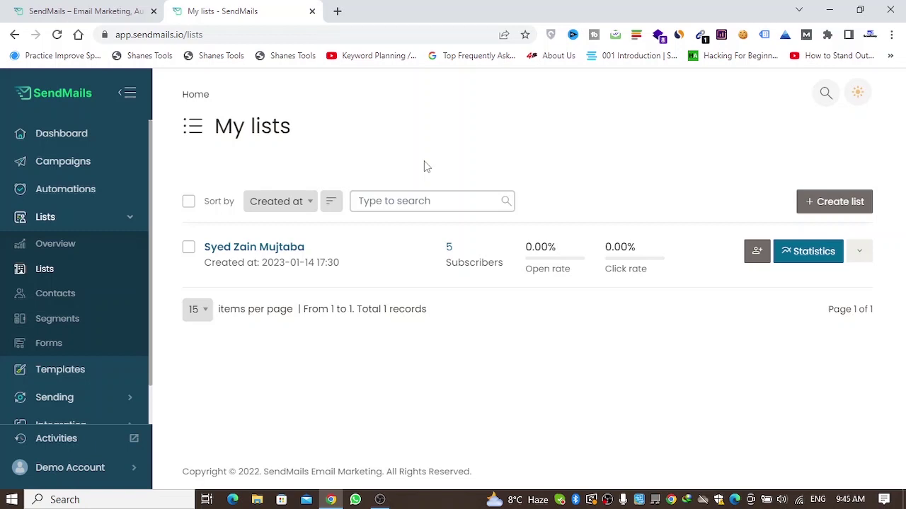
click(842, 204)
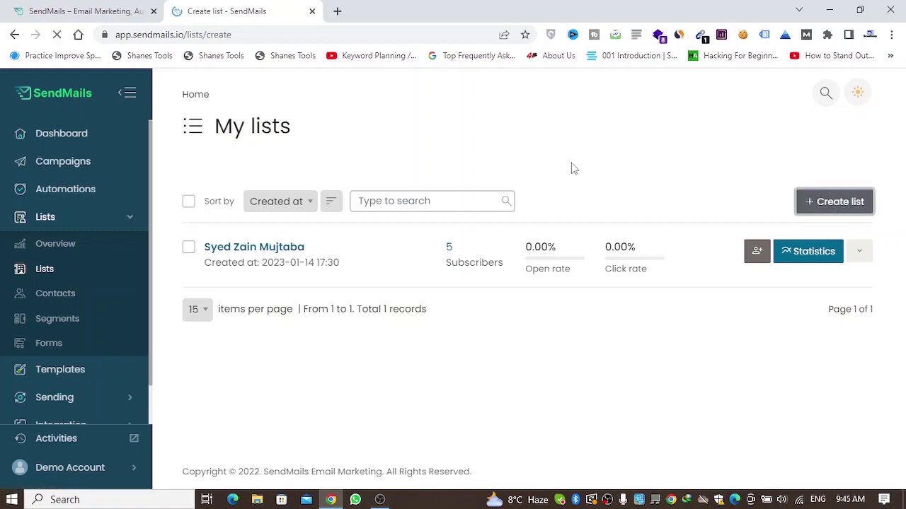
click(291, 288)
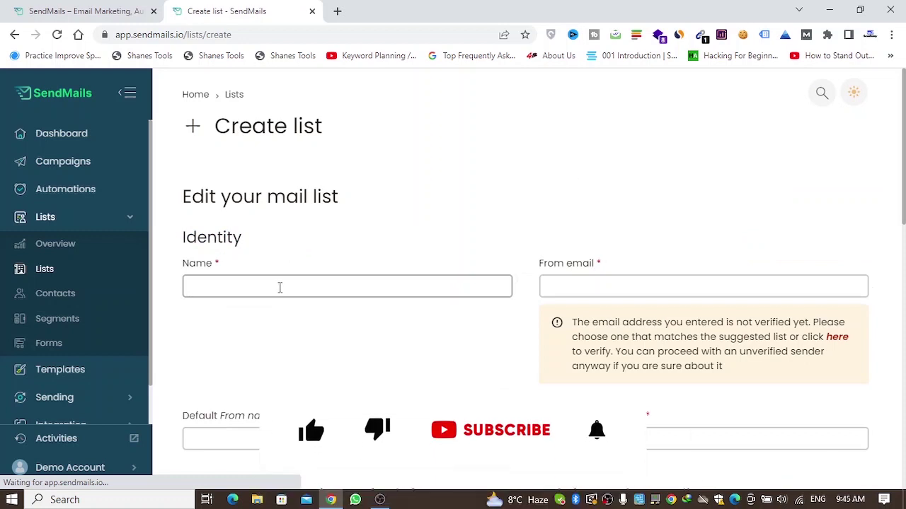
click(280, 287)
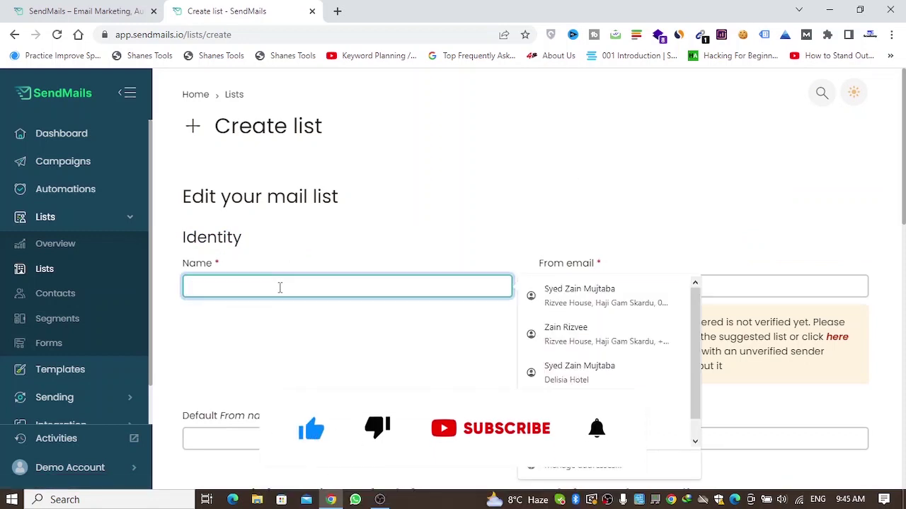
text(List 1)
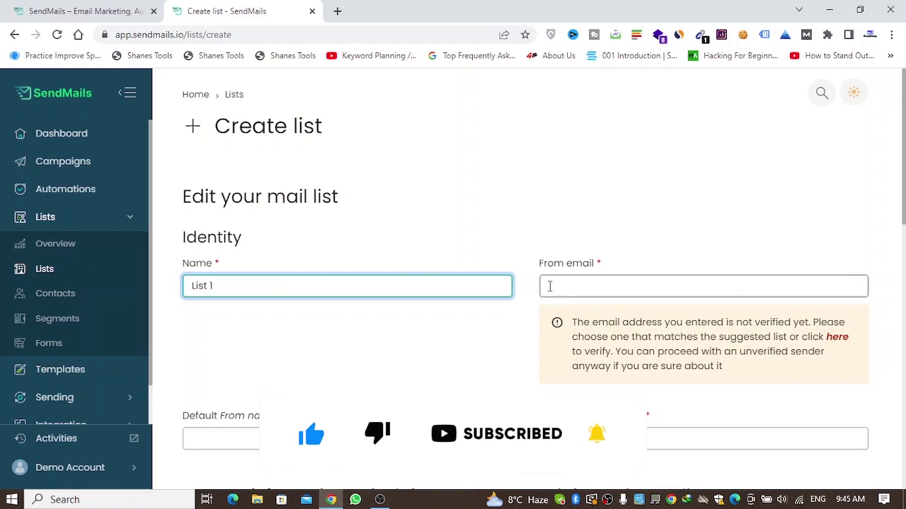
click(549, 286)
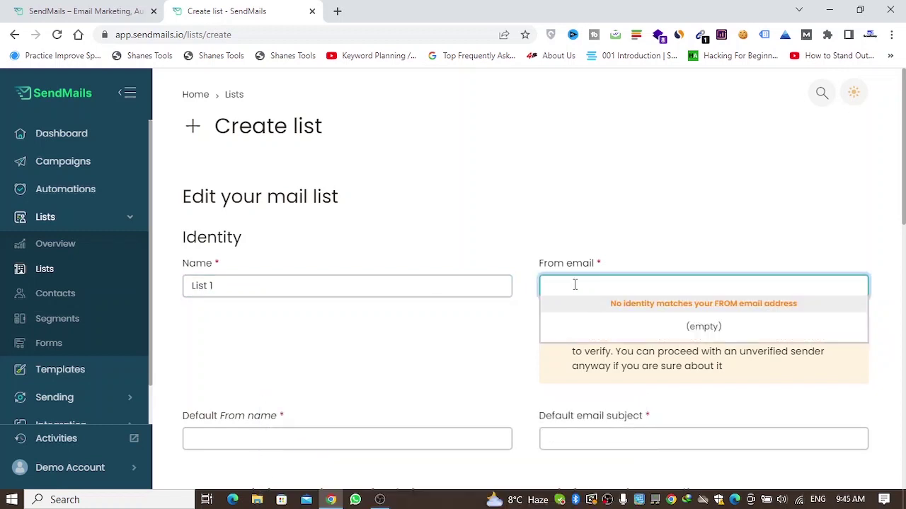
text(ap)
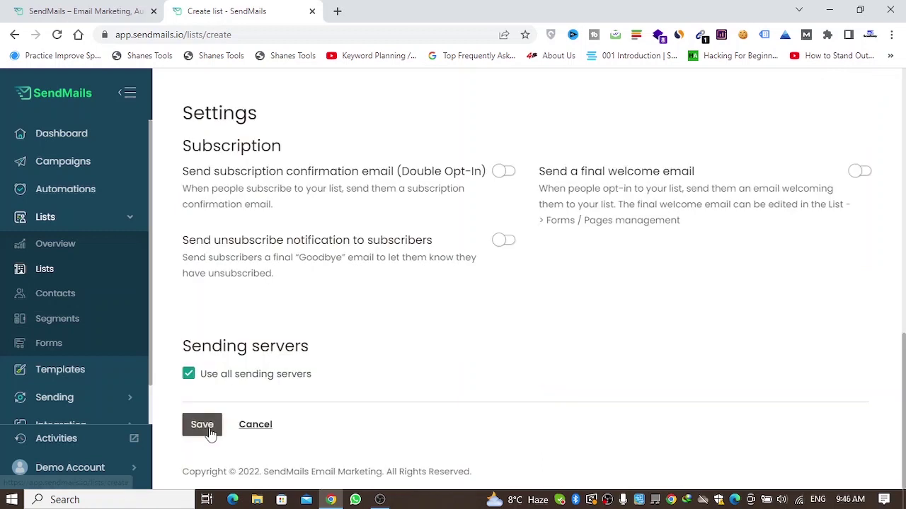
click(205, 428)
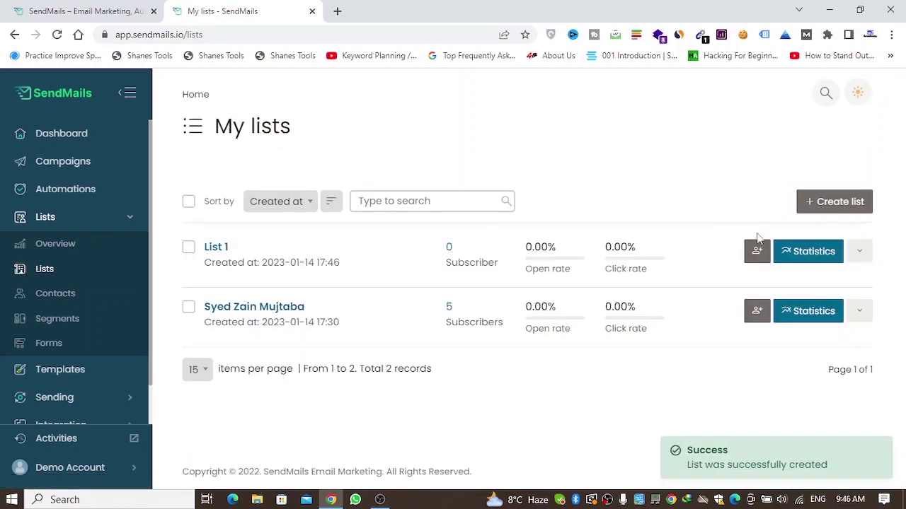
click(216, 247)
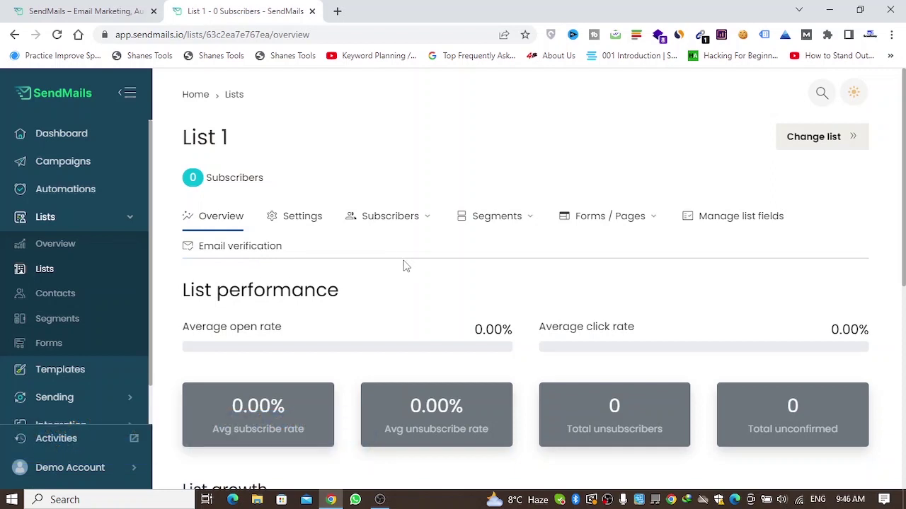
Import the subscribers from email list.csv into List 1
click(424, 220)
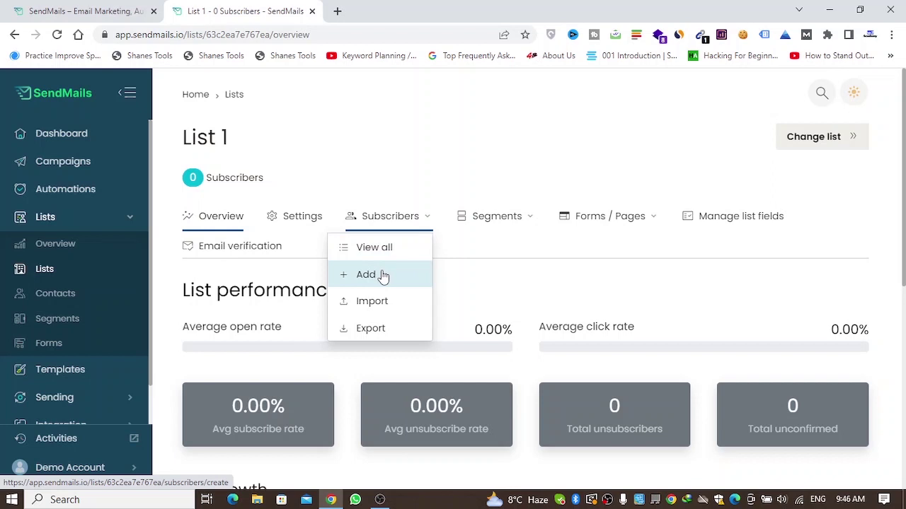
click(377, 312)
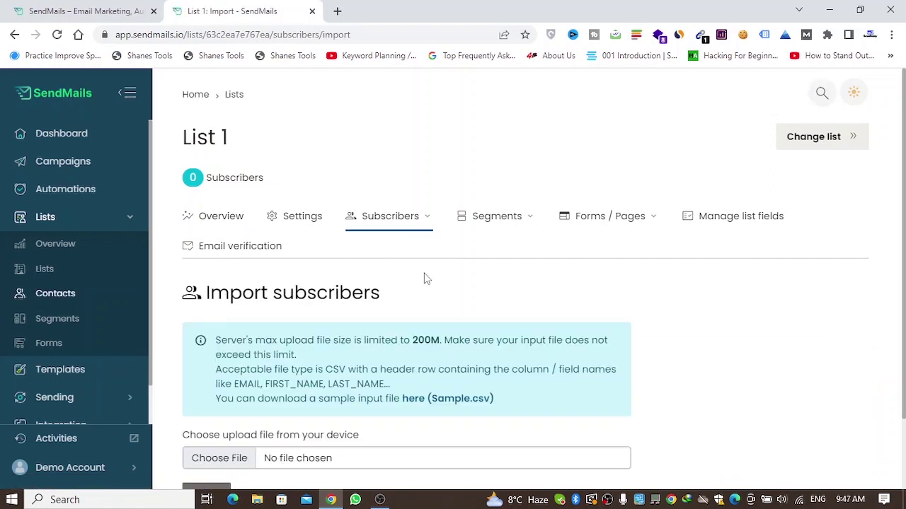
scroll(905, 174, down, 1)
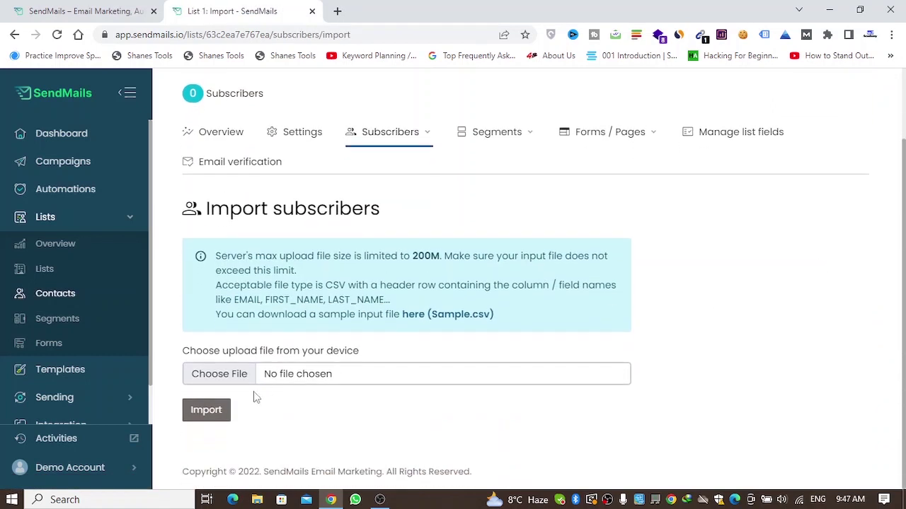
click(249, 381)
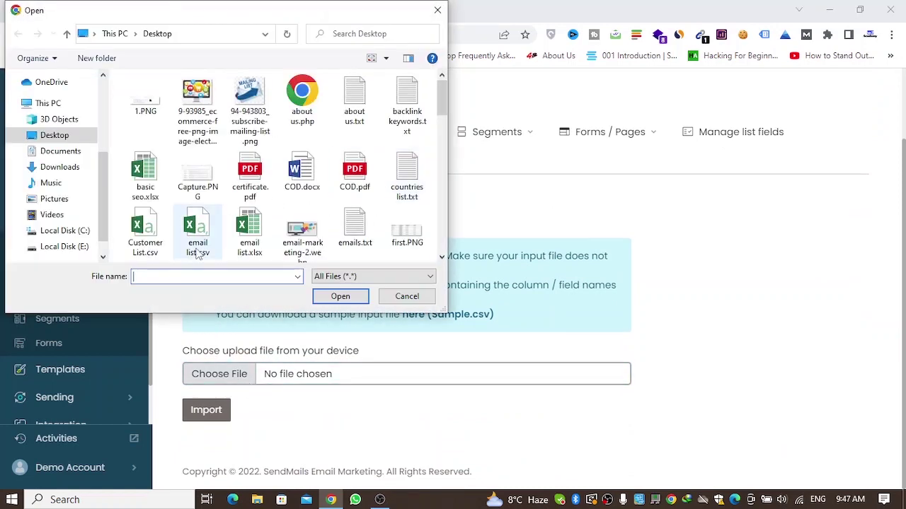
click(199, 240)
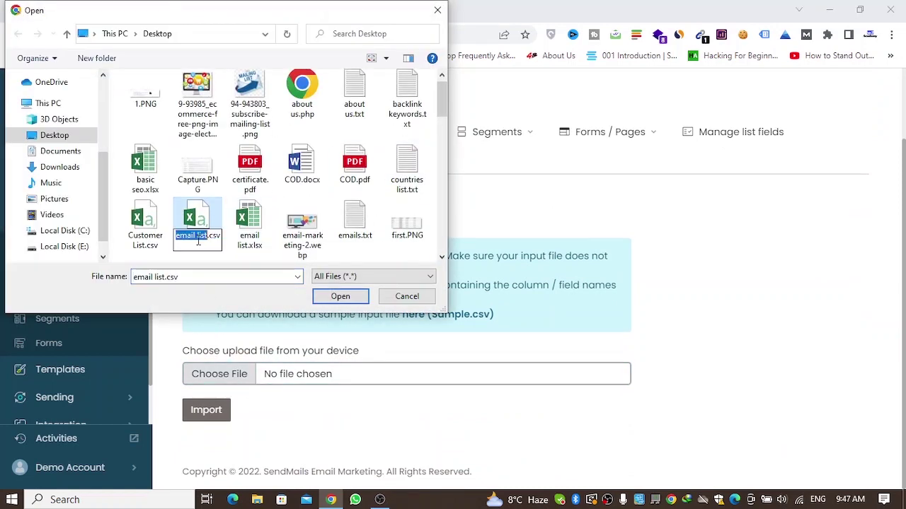
double_click(199, 220)
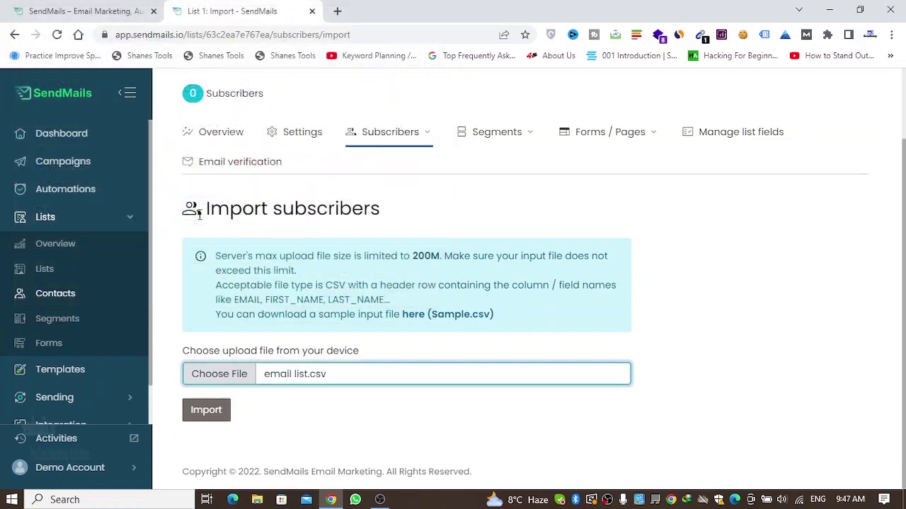
click(205, 410)
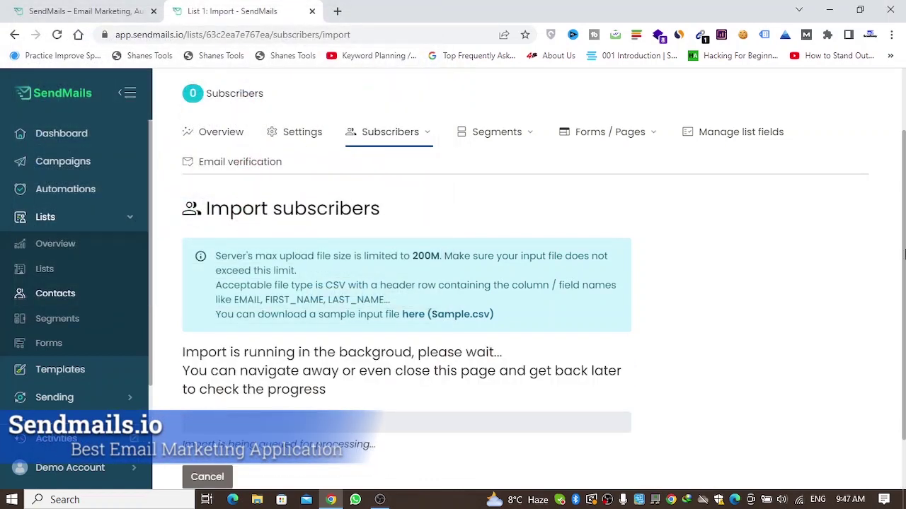
scroll(283, 398, down, 1)
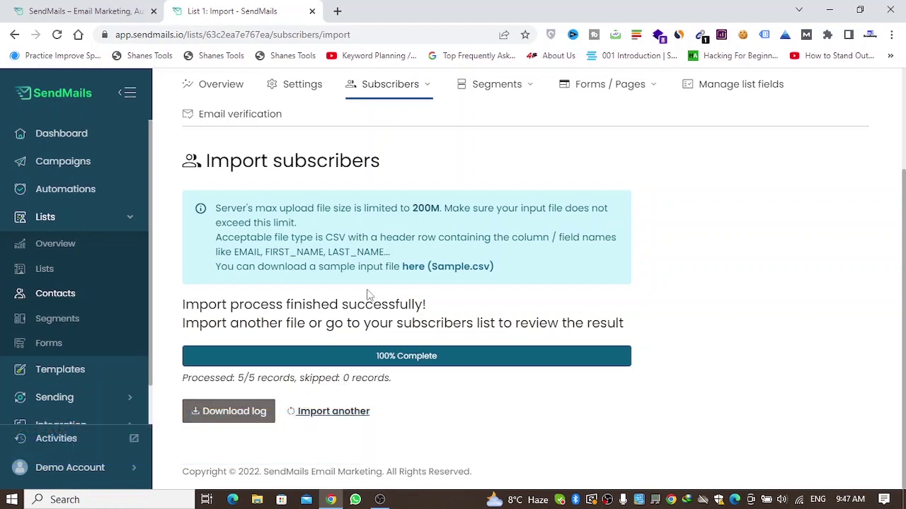
On List 1's segments page, start a new segment named 'Segment 1'
mouse_move(515, 90)
click(487, 116)
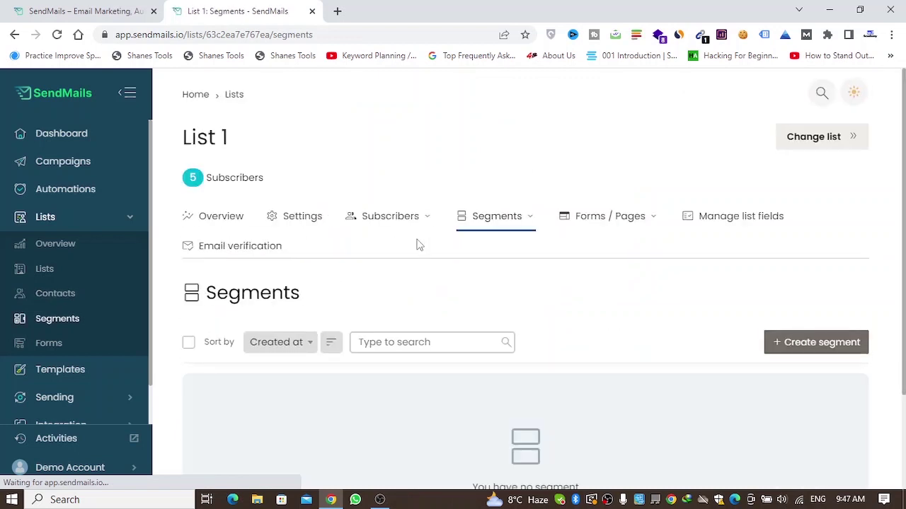
scroll(445, 404, down, 1)
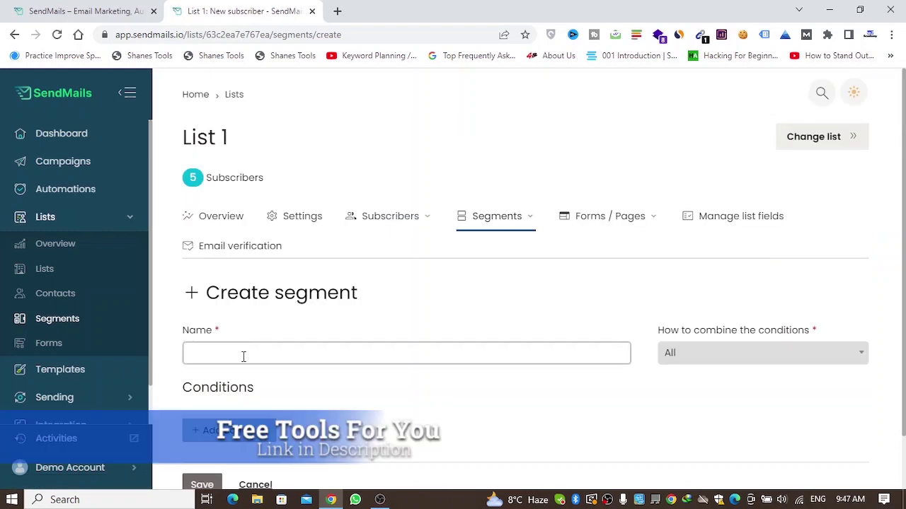
click(242, 356)
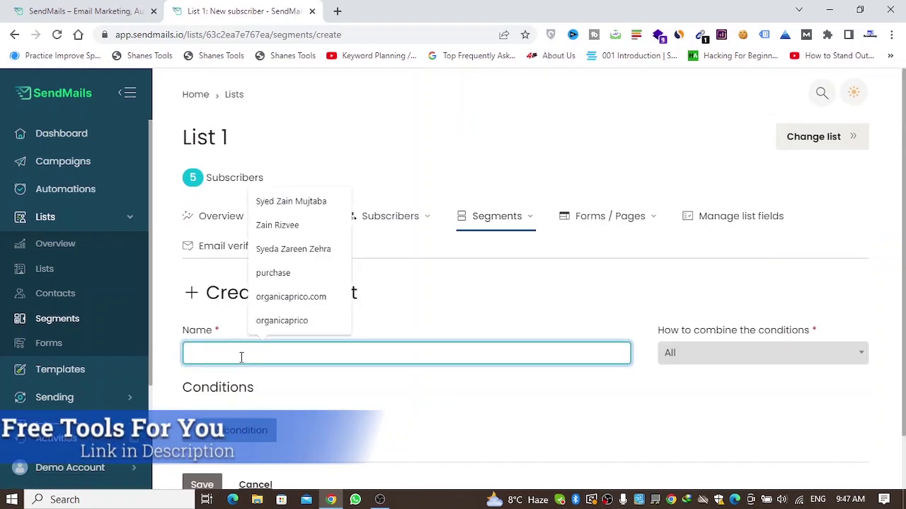
text(Se)
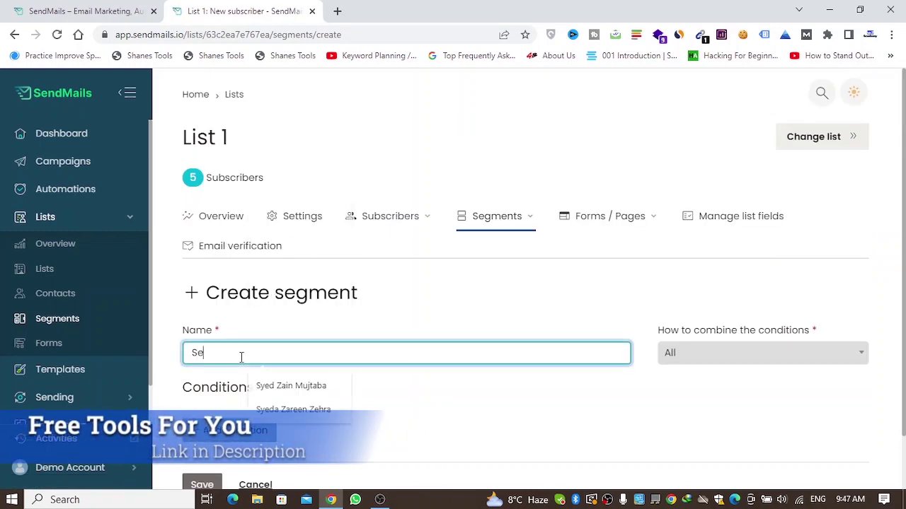
text(gment 1)
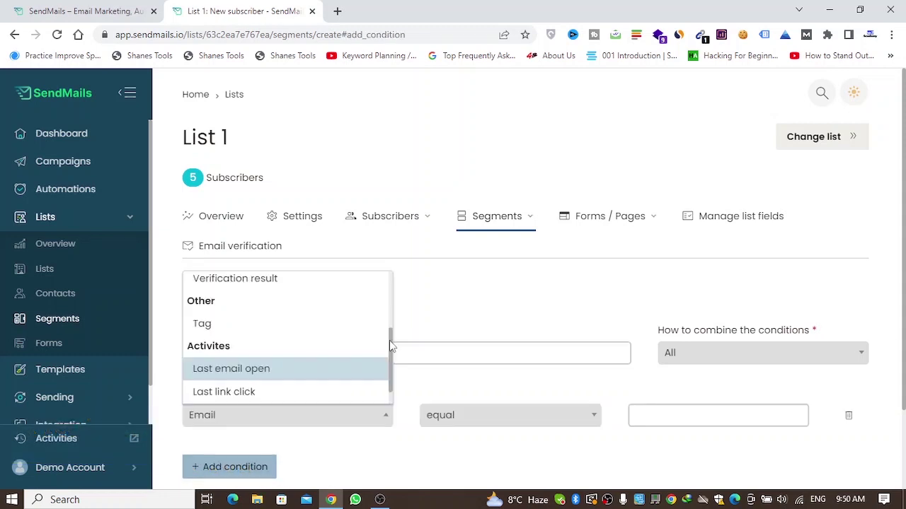
Add a Last email open greater than 1 day condition and save the segment
drag(389, 341, 391, 274)
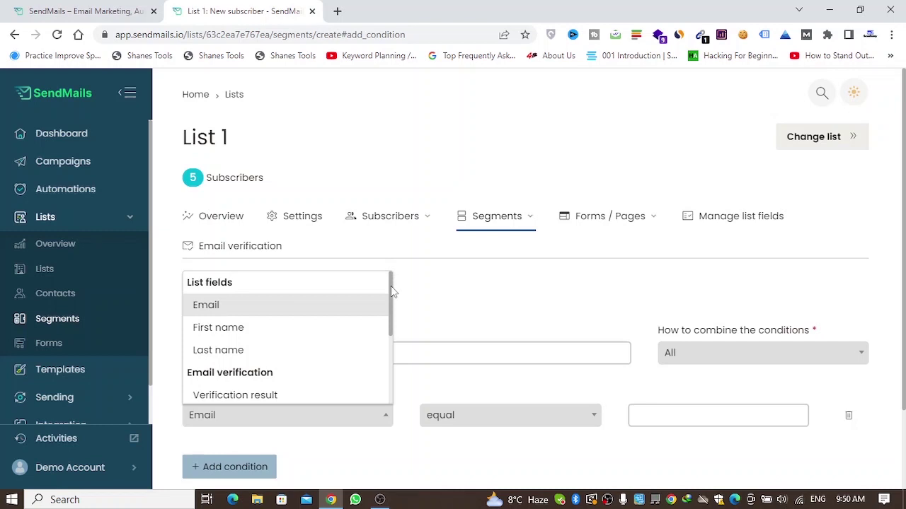
mouse_move(390, 285)
mouse_down()
mouse_move(390, 306)
mouse_move(389, 281)
mouse_up()
drag(390, 304, 390, 369)
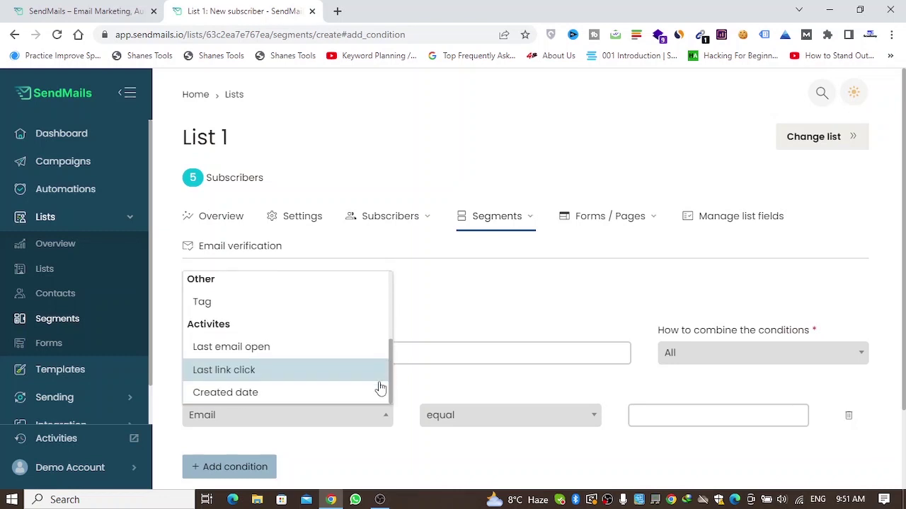
click(225, 347)
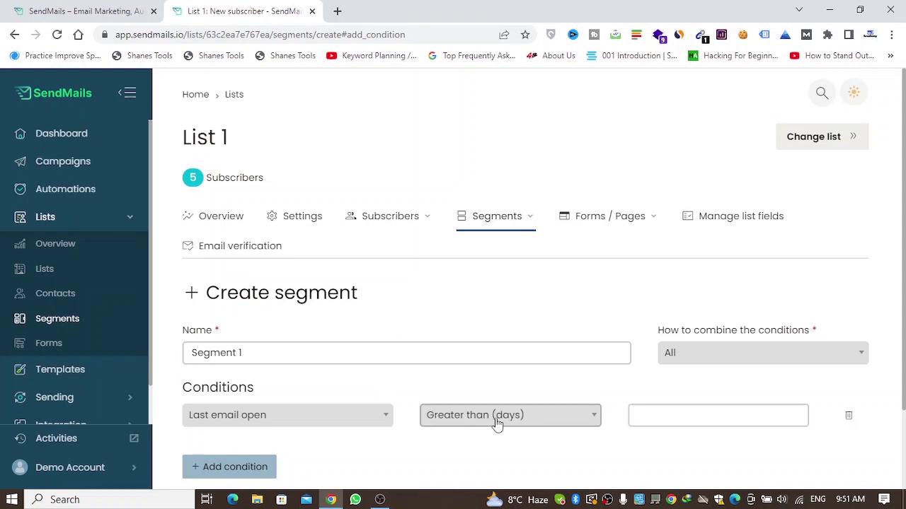
click(489, 417)
click(483, 417)
click(642, 415)
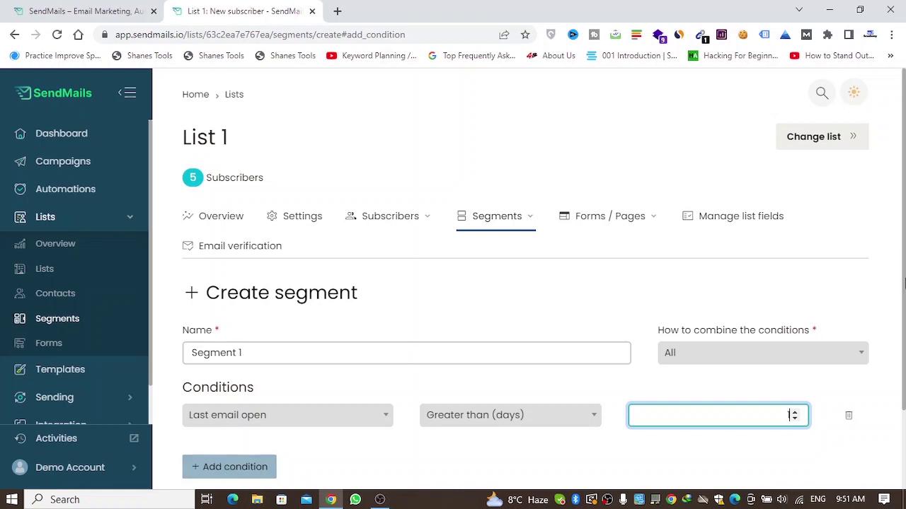
scroll(902, 283, down, 2)
text(1)
click(199, 428)
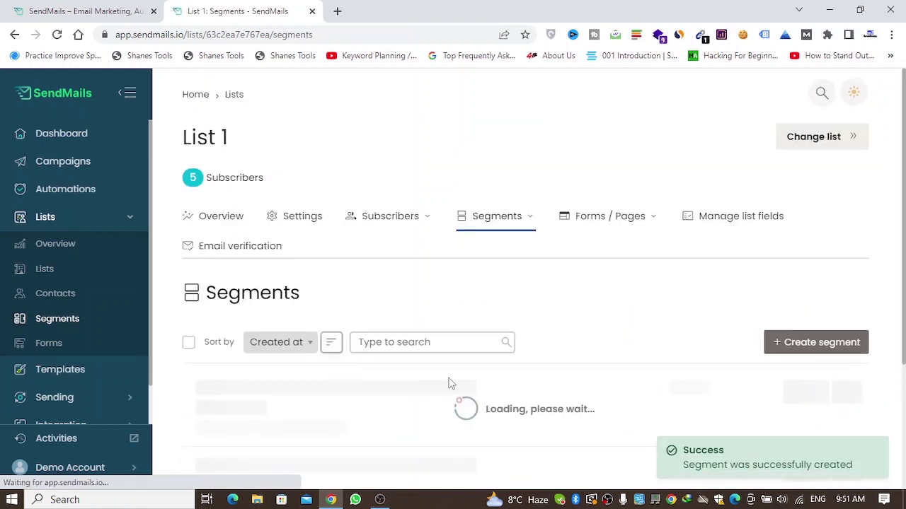
scroll(904, 305, down, 1)
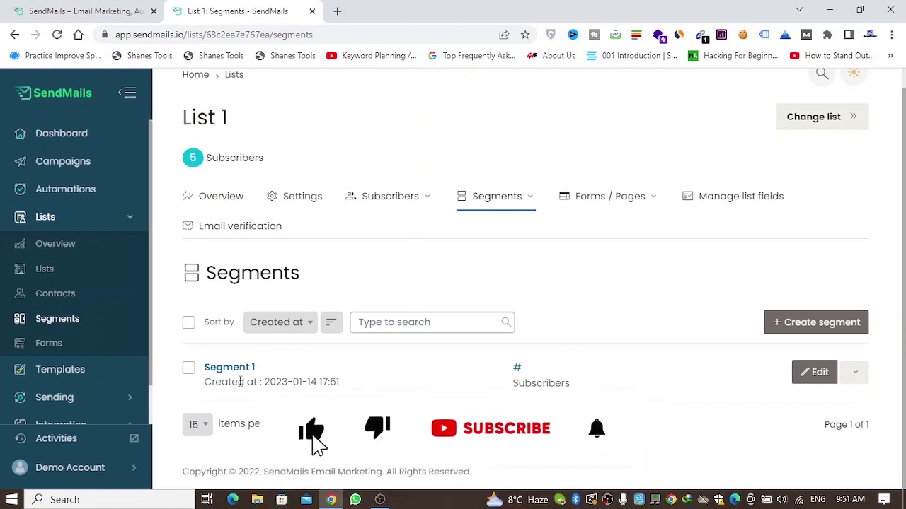
scroll(511, 439, up, 1)
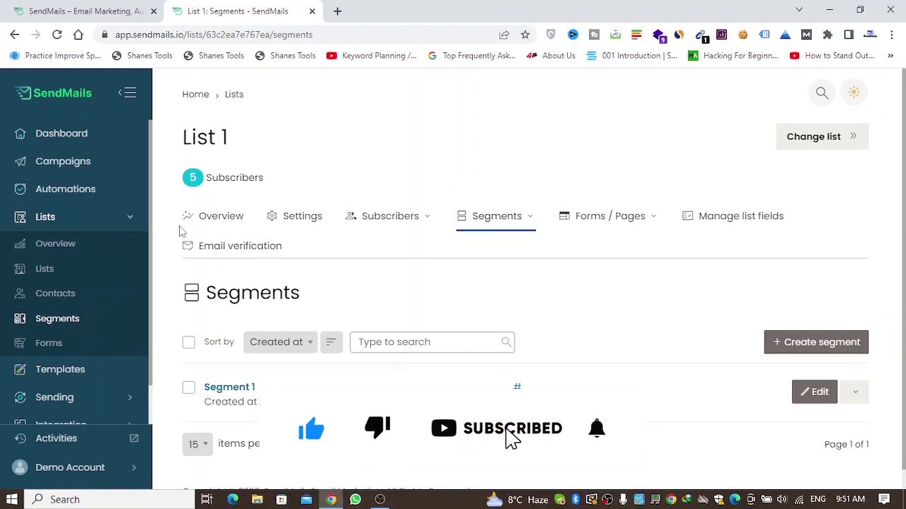
Set up a regular campaign to List 1 named 'campaign 1', subject 'abc', with a reply-to address
click(70, 170)
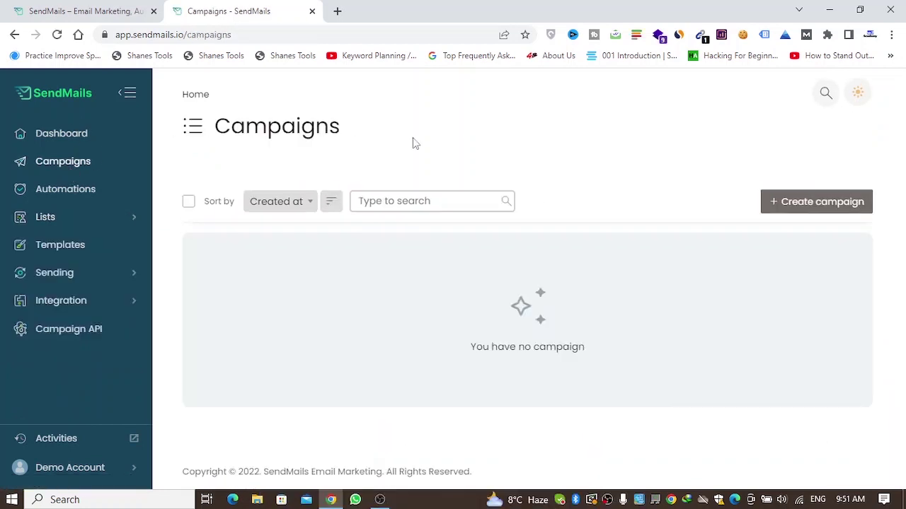
click(802, 201)
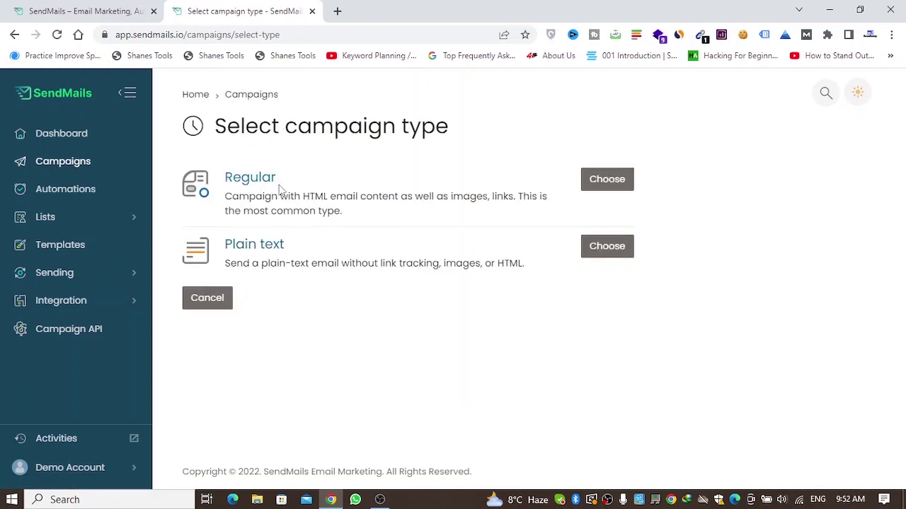
click(617, 184)
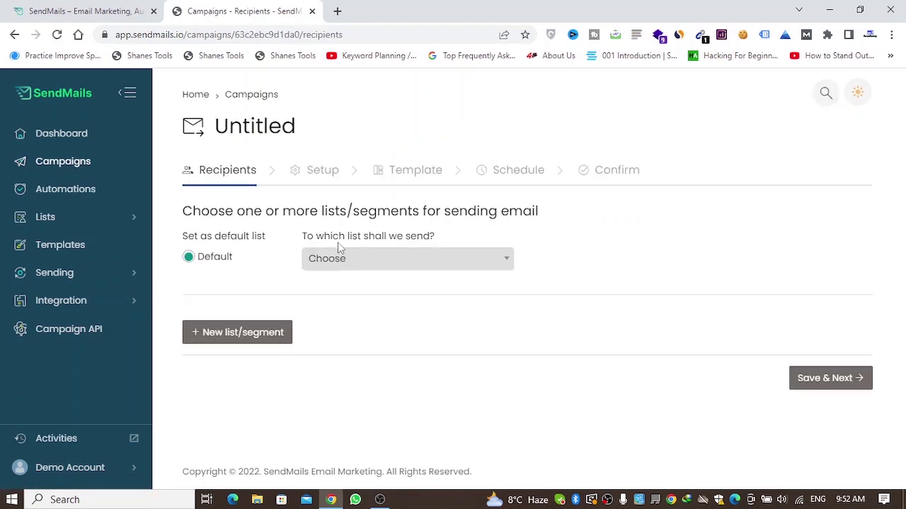
click(348, 262)
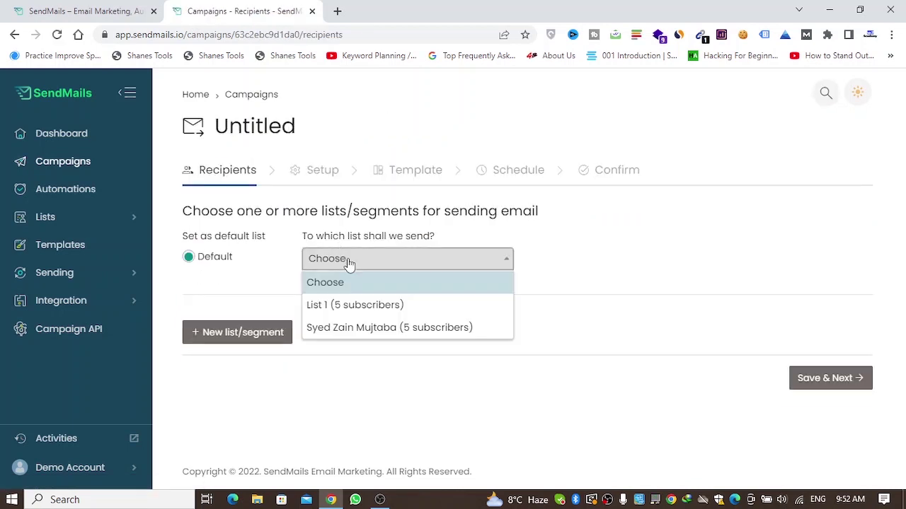
click(372, 308)
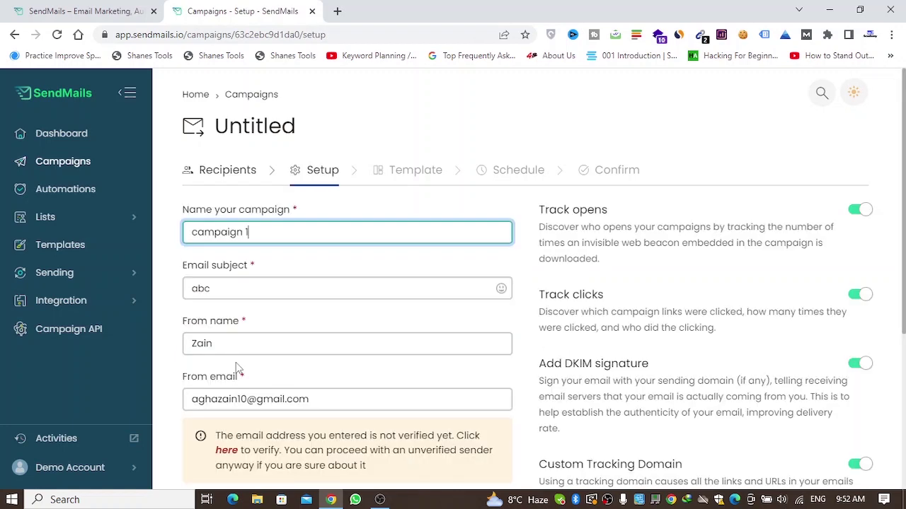
drag(904, 181, 903, 314)
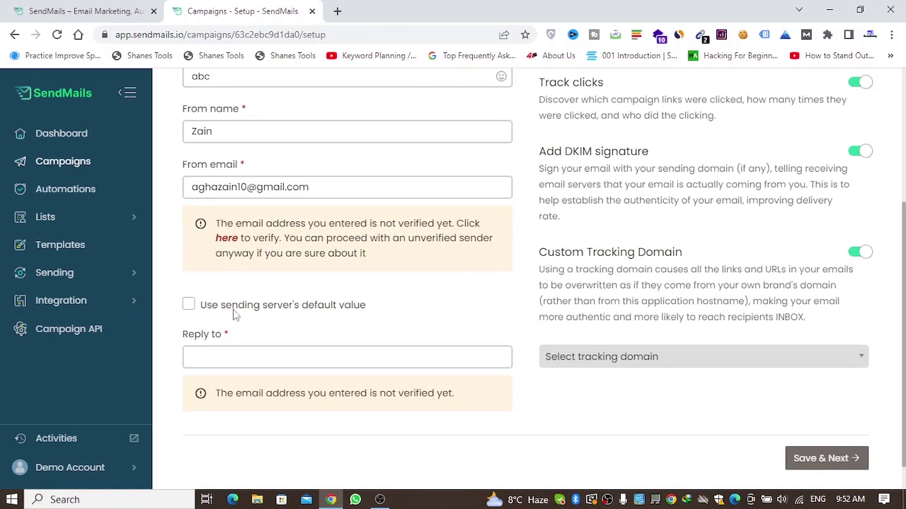
click(607, 358)
click(606, 359)
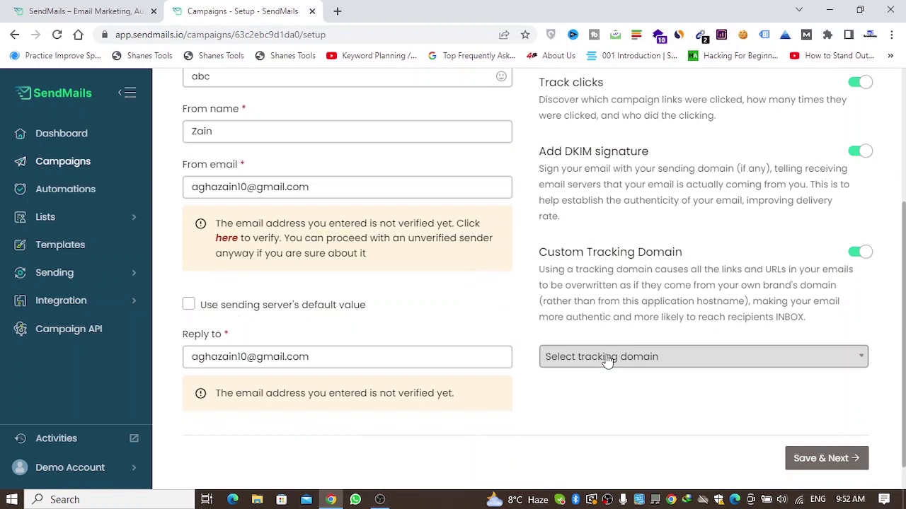
Save the campaign setup and apply the Blank template from the pre-built Basic templates
click(823, 460)
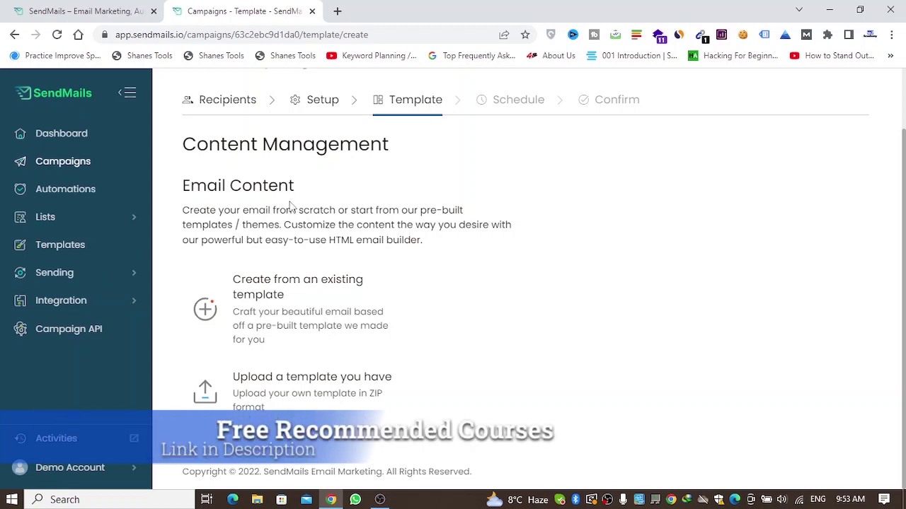
mouse_move(266, 322)
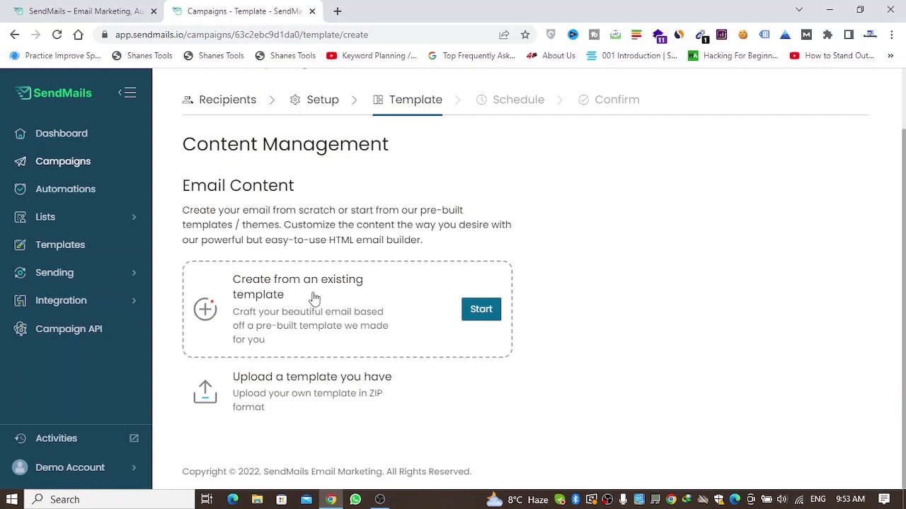
mouse_move(293, 390)
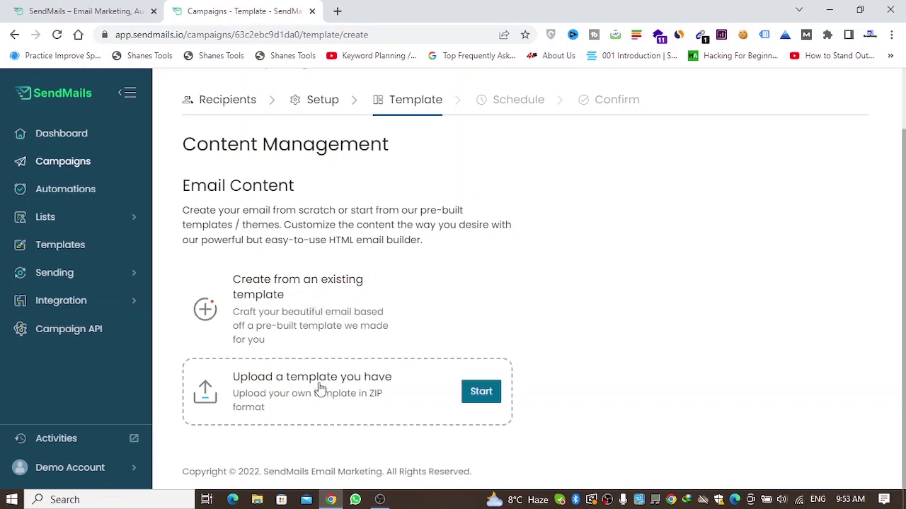
mouse_move(460, 300)
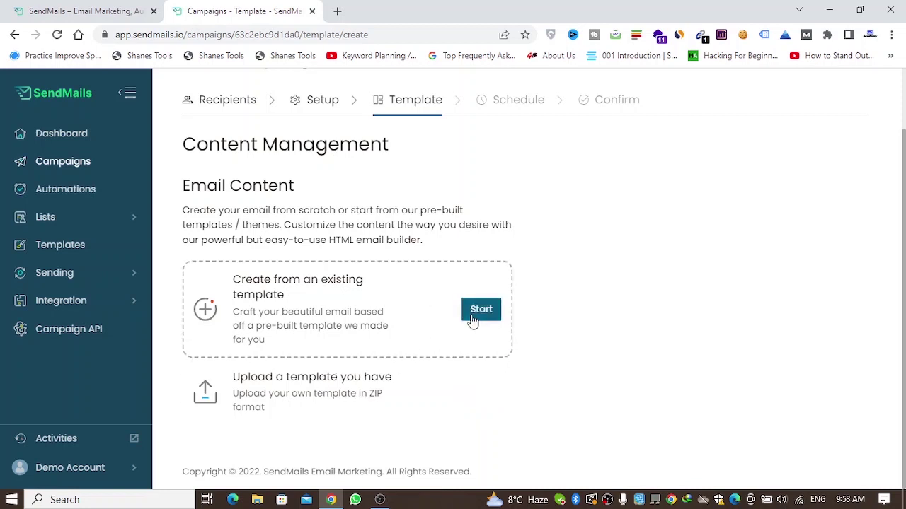
click(480, 312)
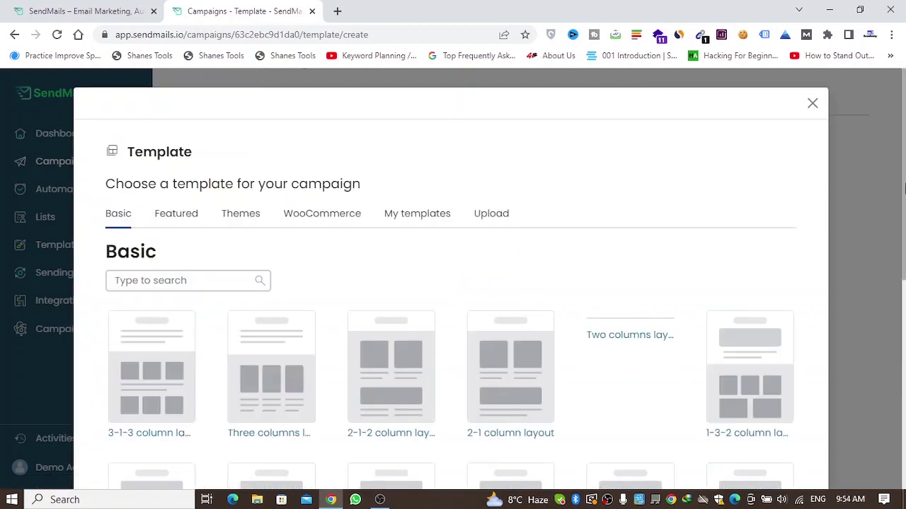
scroll(905, 187, down, 3)
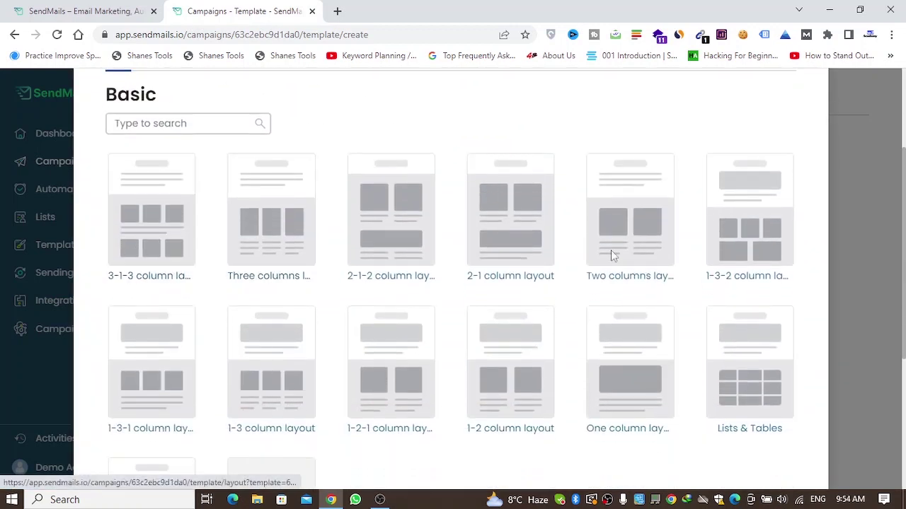
scroll(453, 318, down, 3)
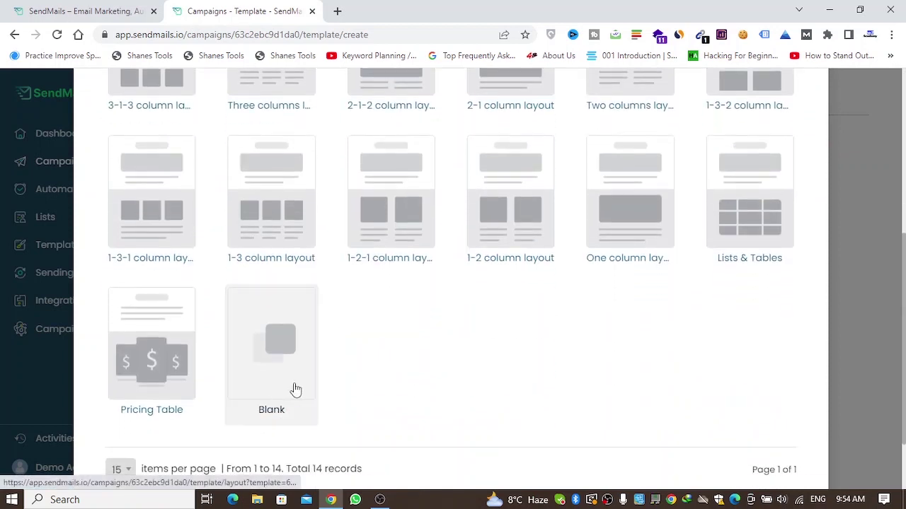
click(291, 375)
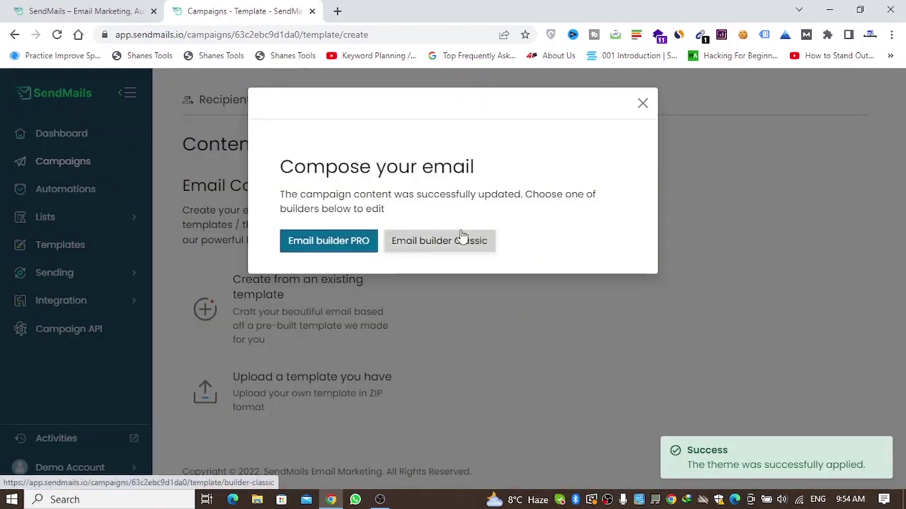
In Email builder PRO, drag Logo, Image and 2 columns widgets onto the email canvas
click(310, 242)
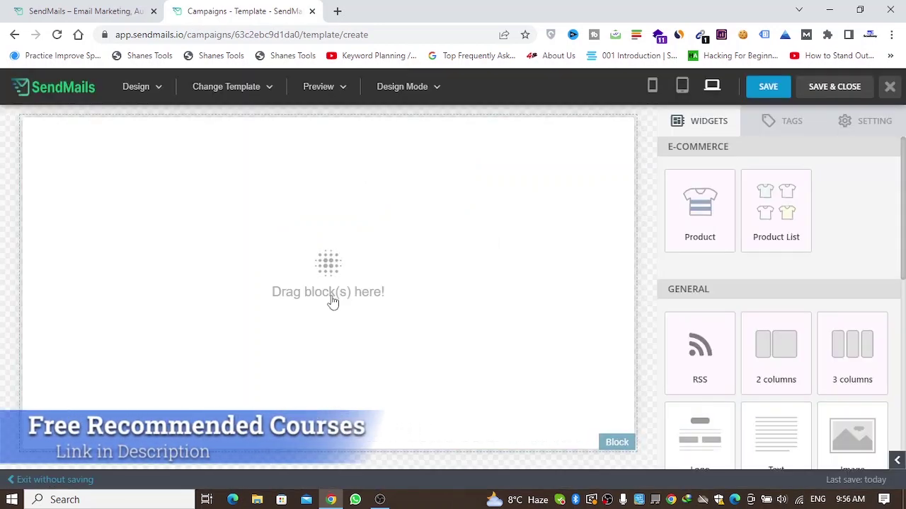
drag(903, 234, 903, 256)
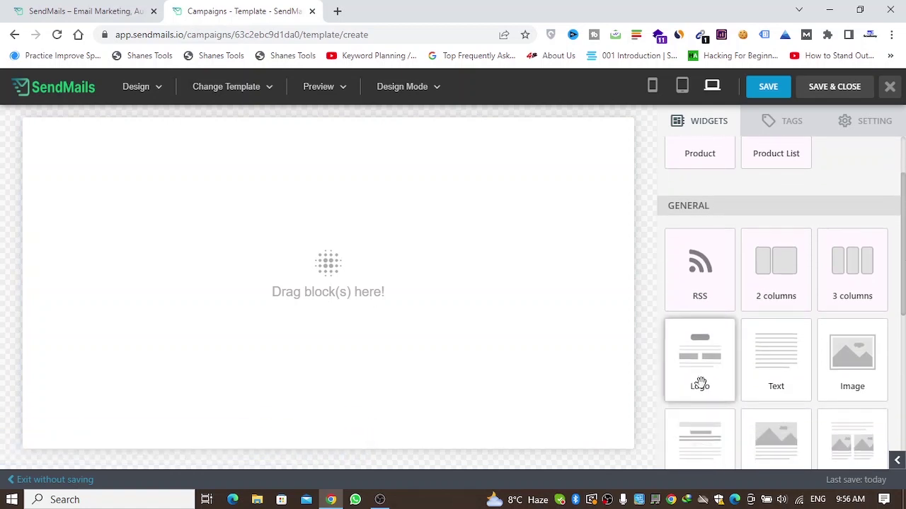
drag(700, 380, 303, 178)
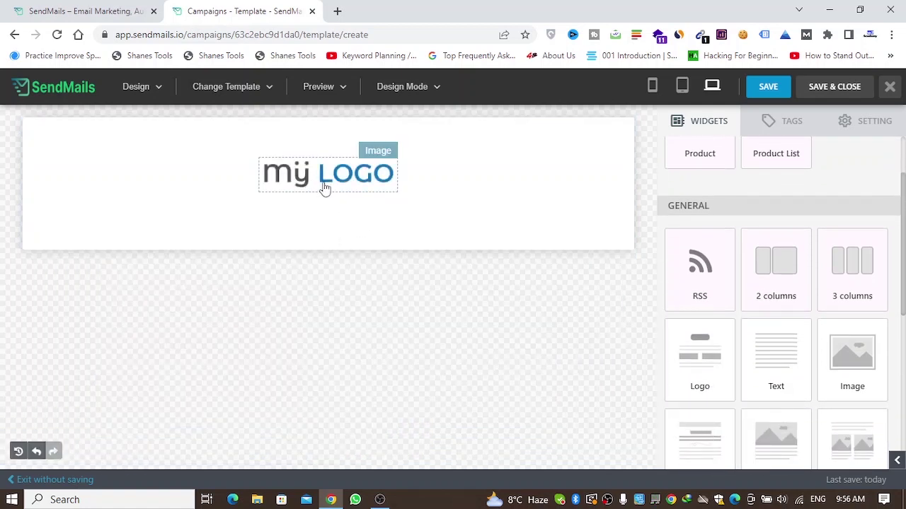
drag(904, 266, 264, 191)
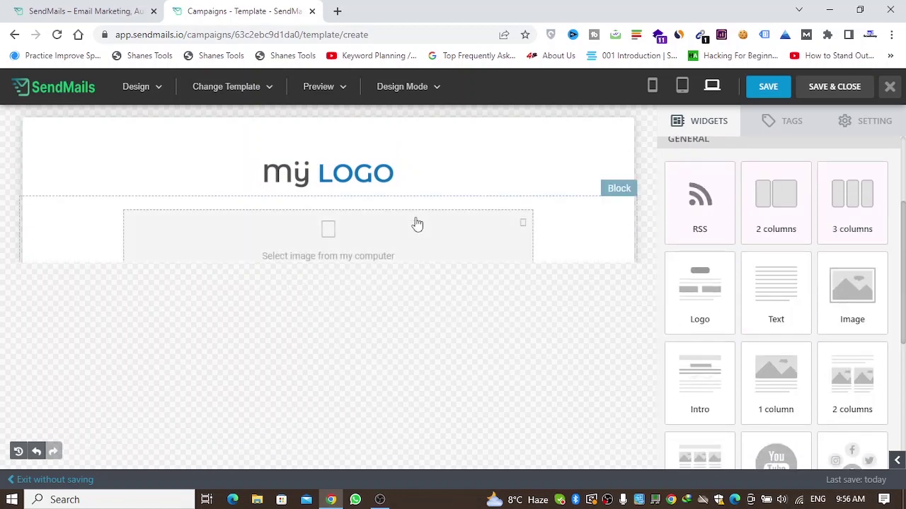
drag(905, 226, 905, 229)
drag(776, 195, 333, 349)
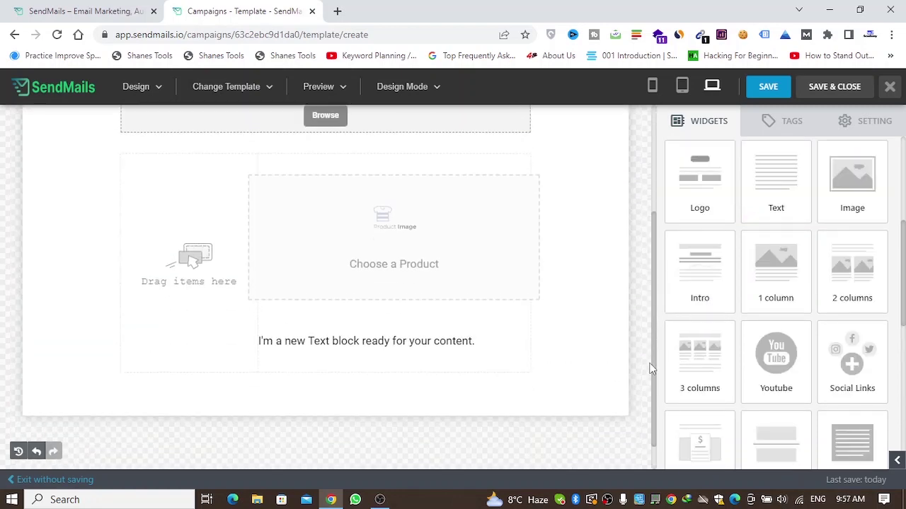
drag(652, 368, 681, 91)
Save and close the email design, then advance to the Schedule step (2023-01-14, 11:58)
click(846, 88)
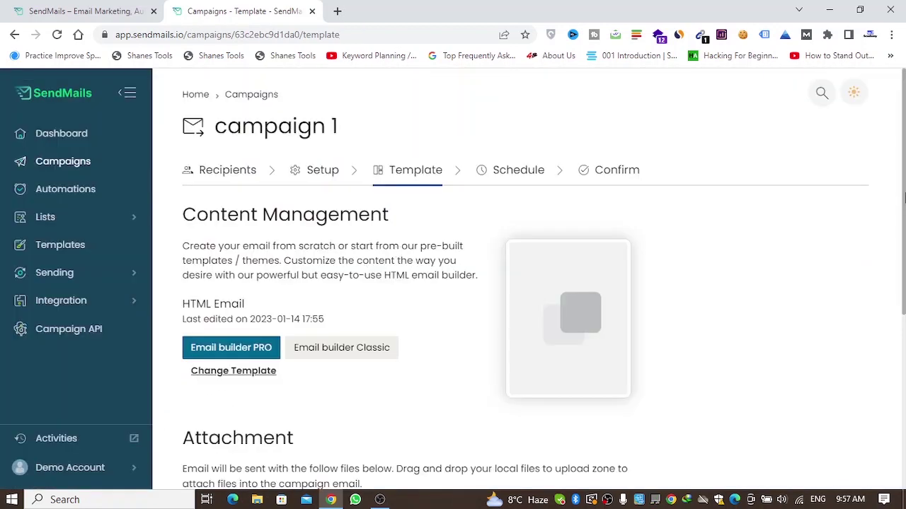
drag(904, 198, 903, 358)
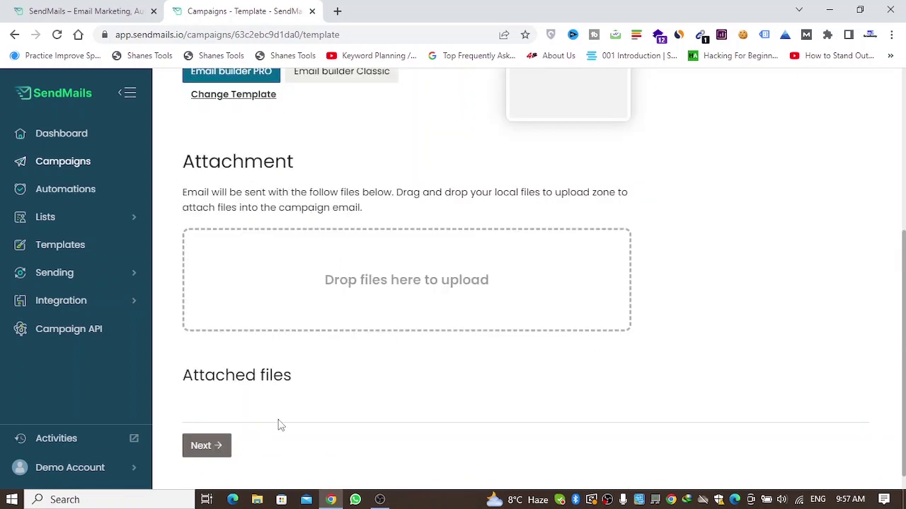
click(217, 451)
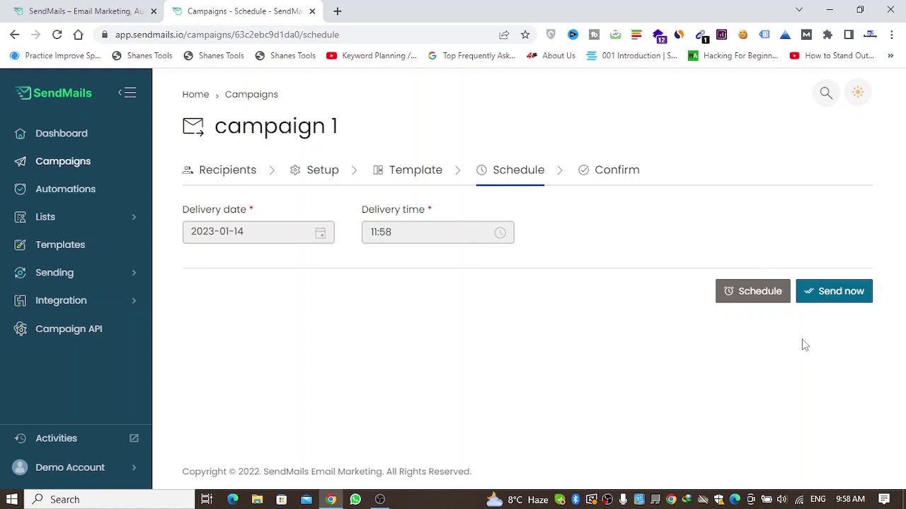
Send campaign 1 now to its 5 recipients so it is listed as Sending, 0/5 delivered
click(837, 303)
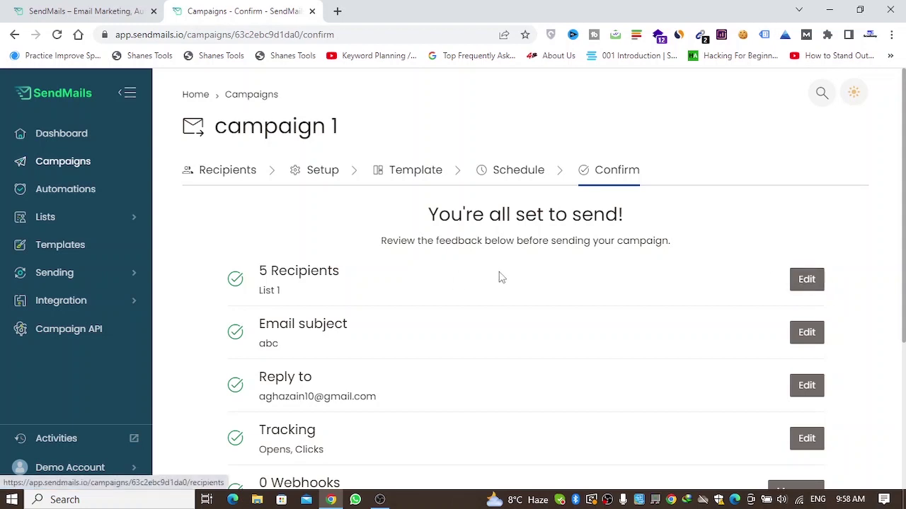
drag(904, 248, 768, 350)
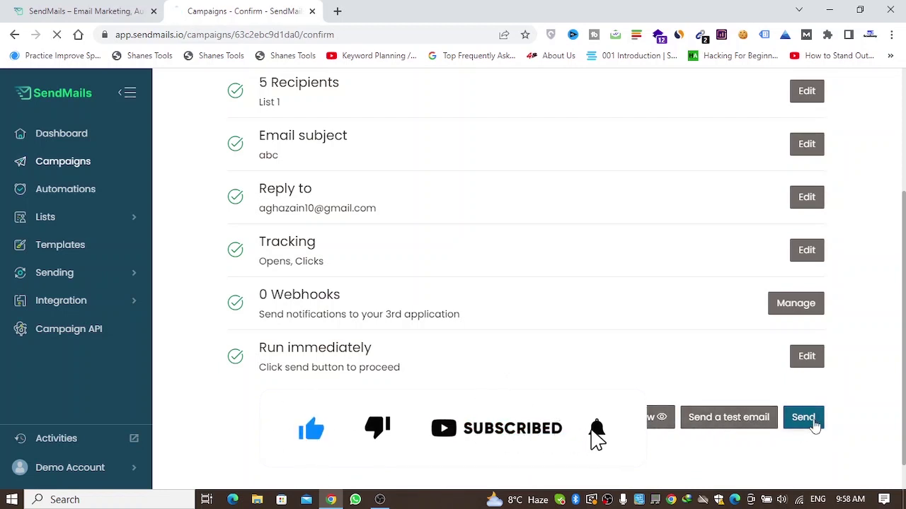
click(810, 421)
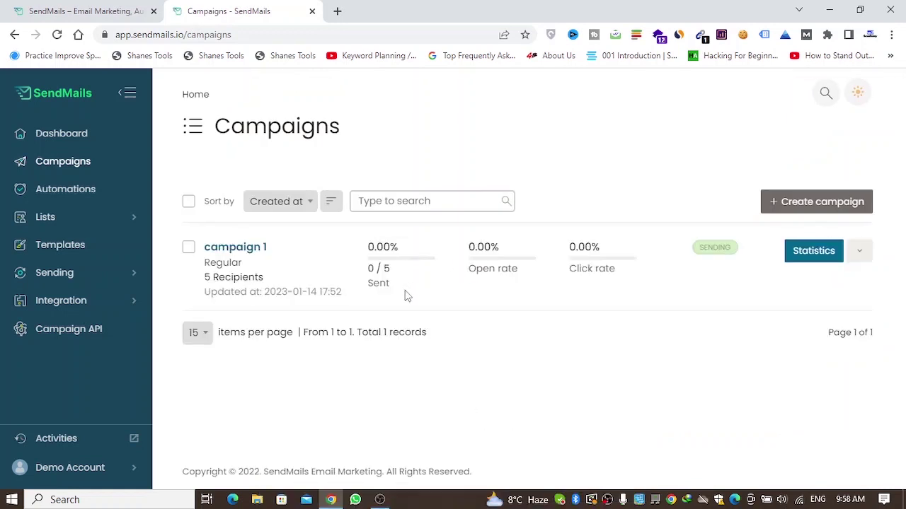
Reload the Campaigns list and review campaign 1's 100.00% sent and 40.00% open rates
click(57, 34)
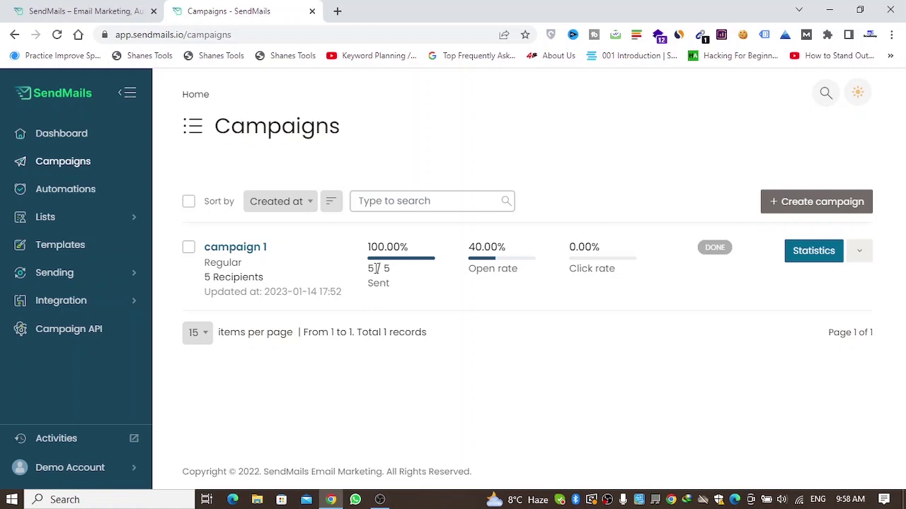
drag(368, 249, 415, 248)
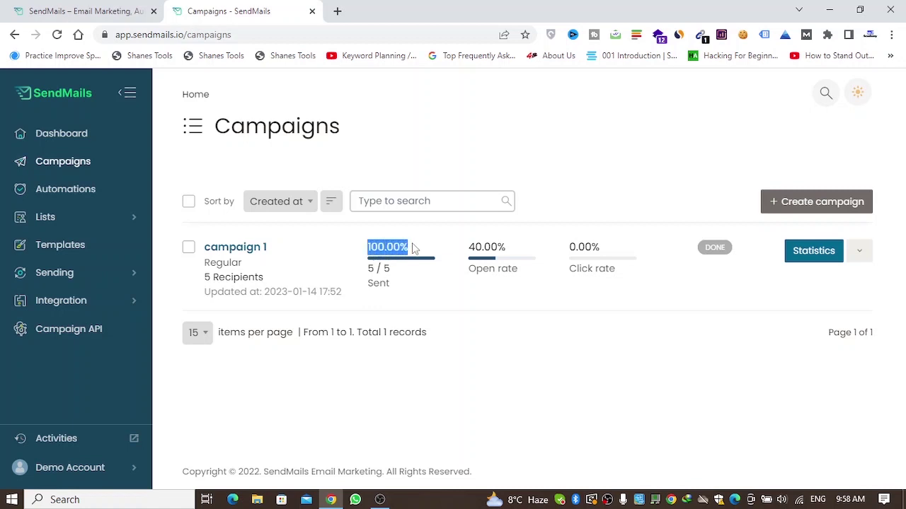
click(414, 248)
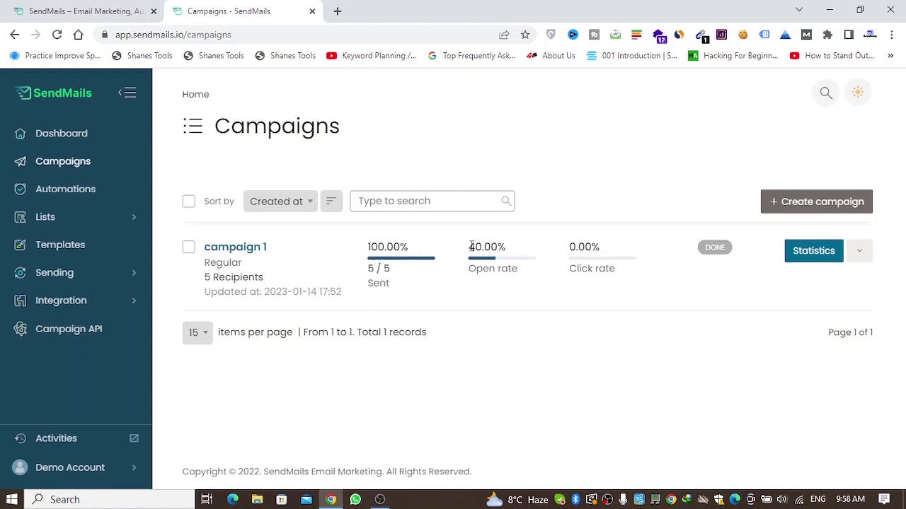
drag(471, 247, 508, 253)
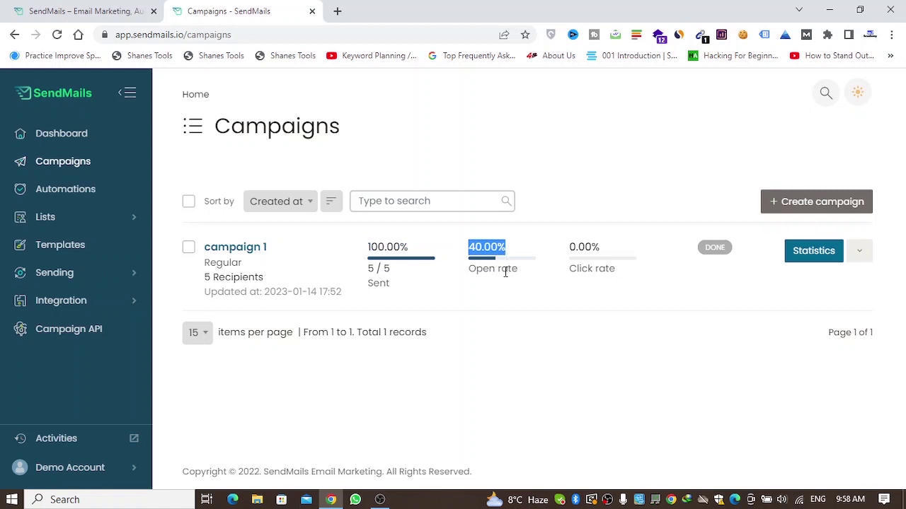
click(505, 272)
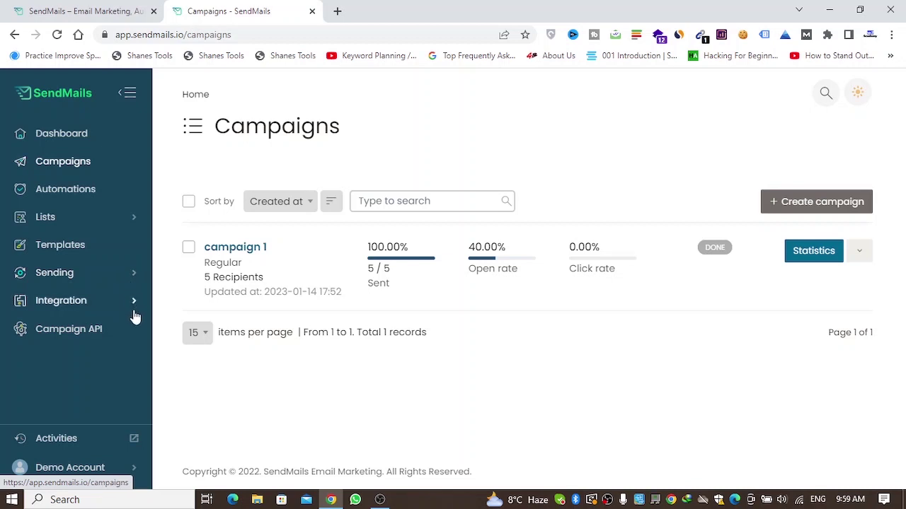
Create a new form named 'dorm 1' attached to List 1 from the Forms page
click(111, 227)
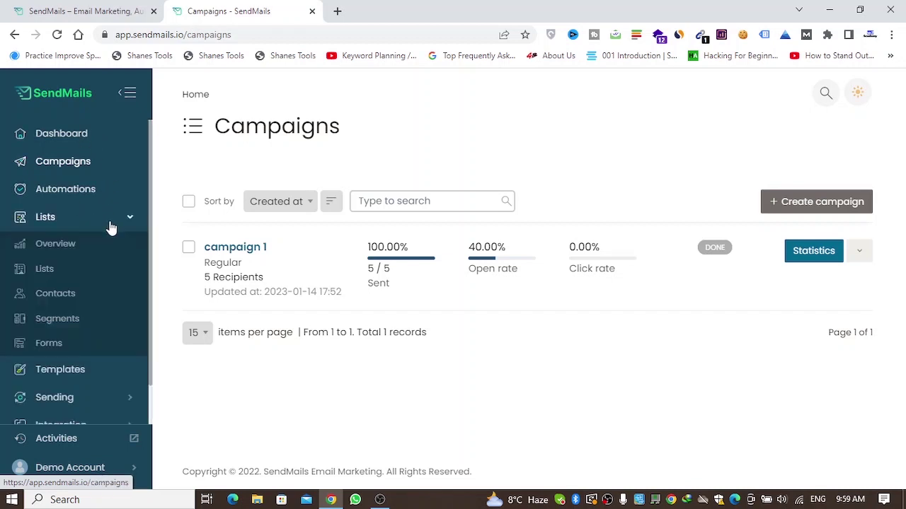
click(49, 343)
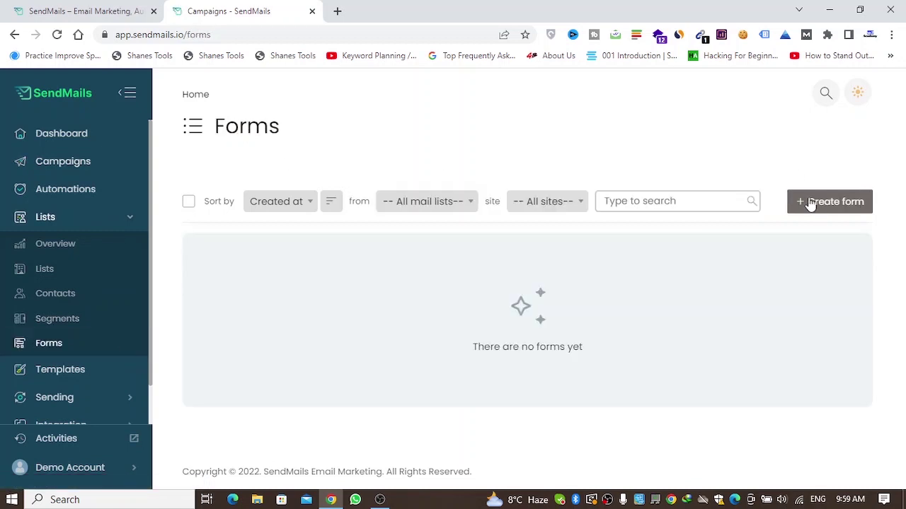
click(818, 203)
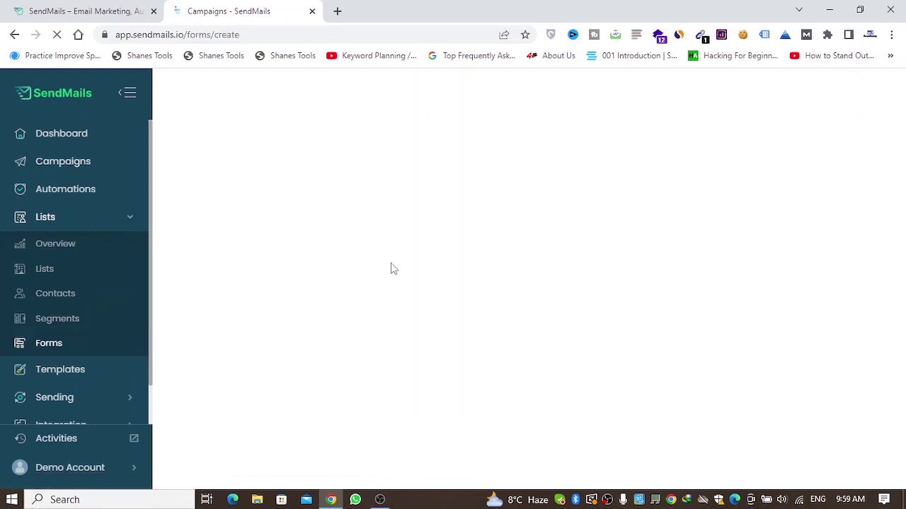
triple_click(284, 205)
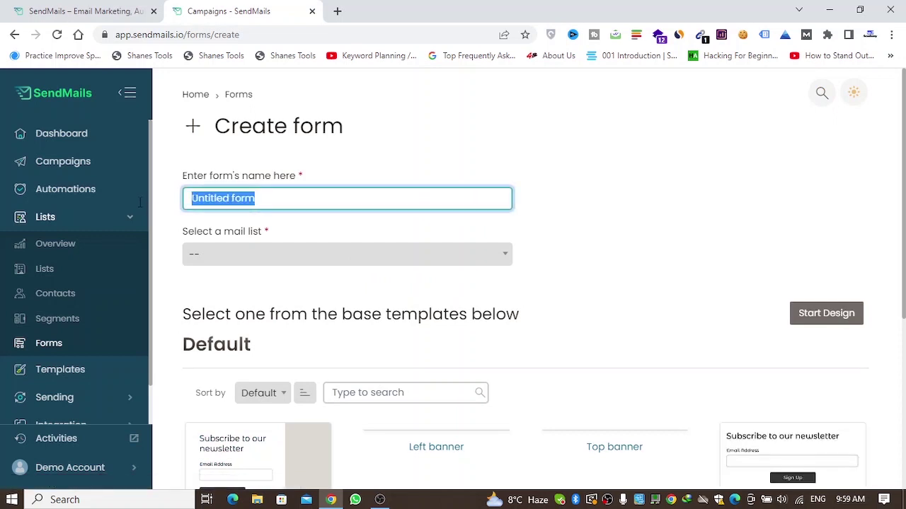
text(d)
text(orm )
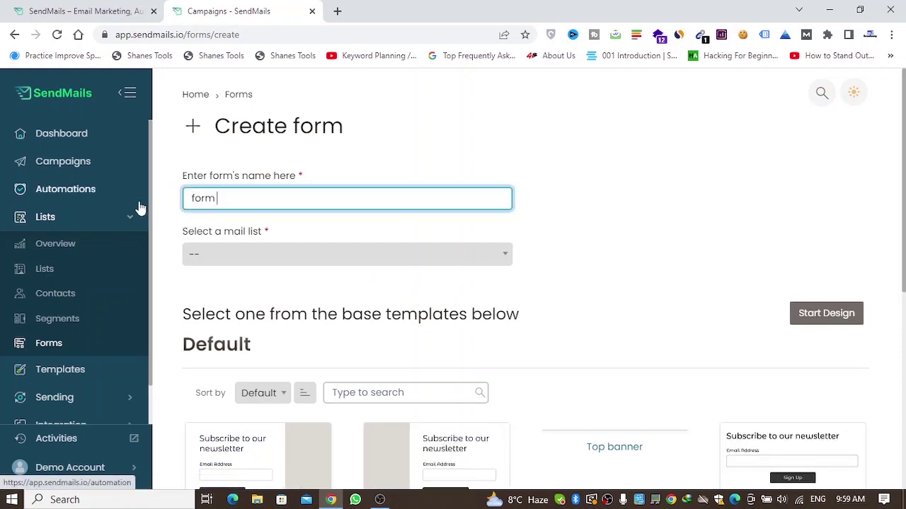
text(1)
click(257, 259)
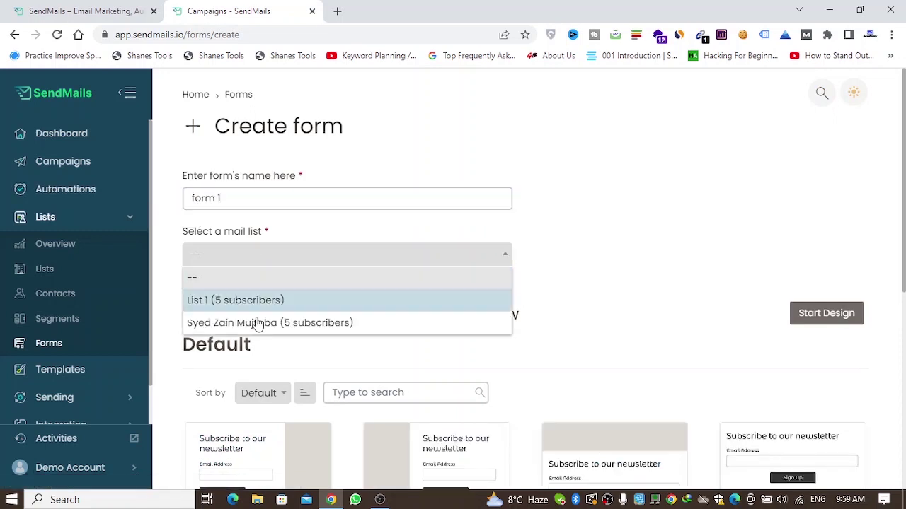
click(251, 302)
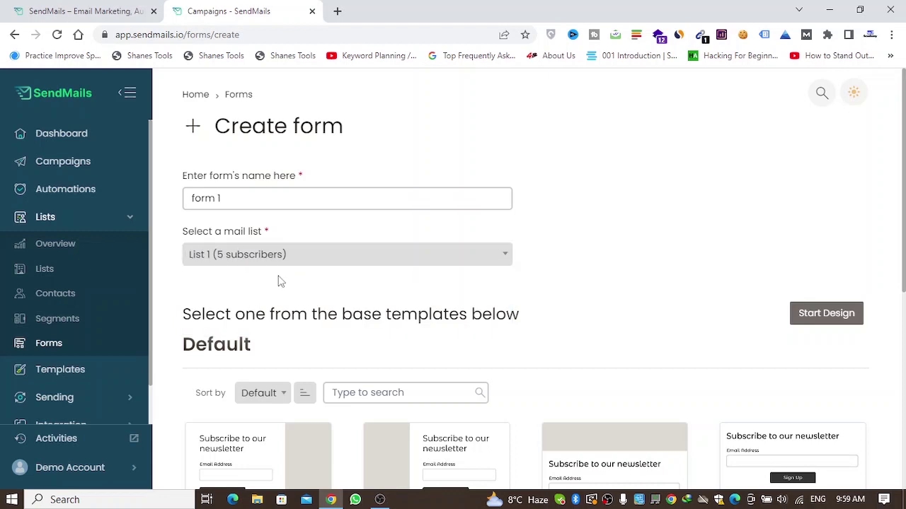
Choose the Dark Simple template for the form and start designing it
drag(904, 205, 903, 347)
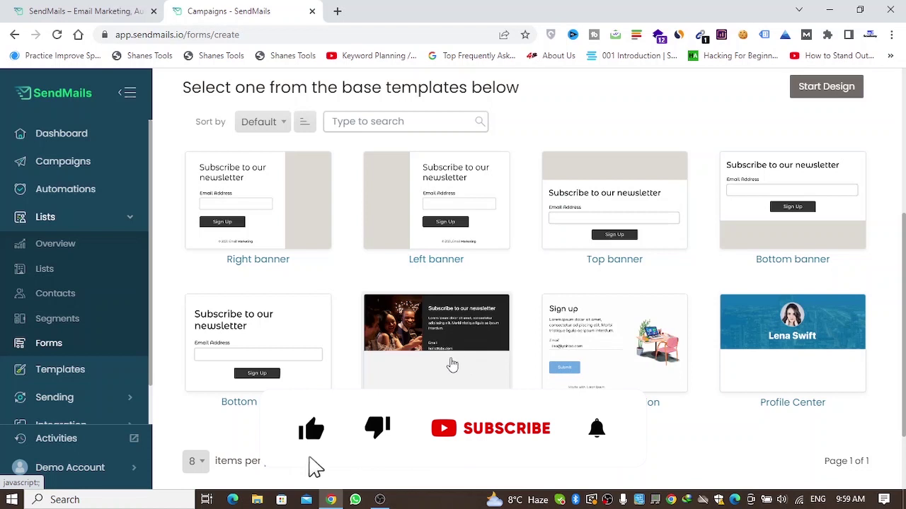
click(269, 206)
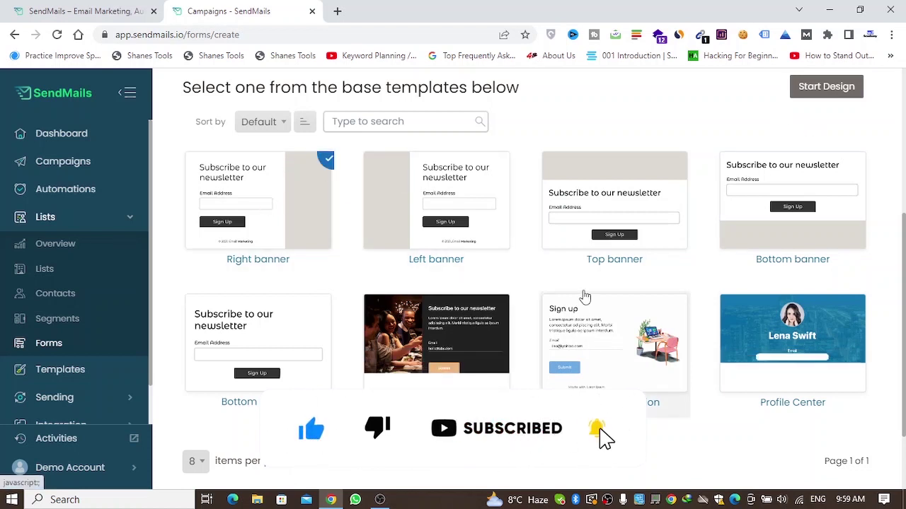
click(436, 383)
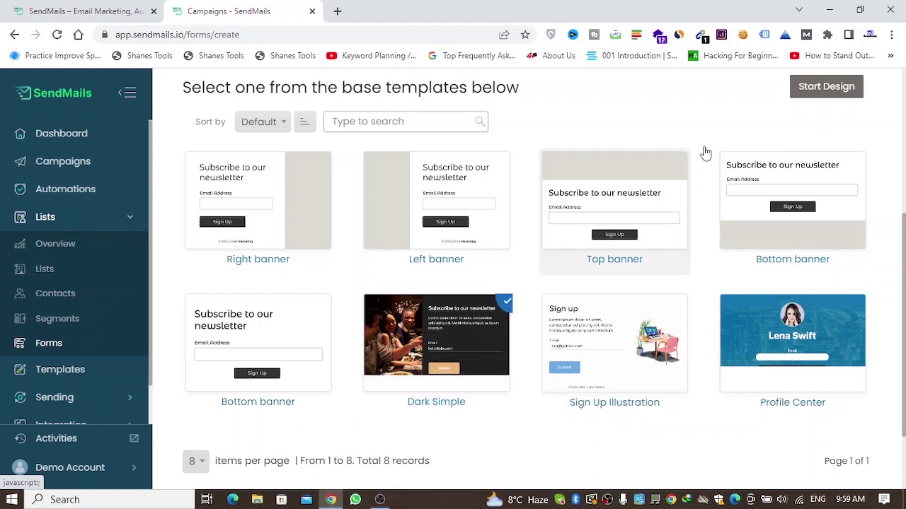
click(826, 86)
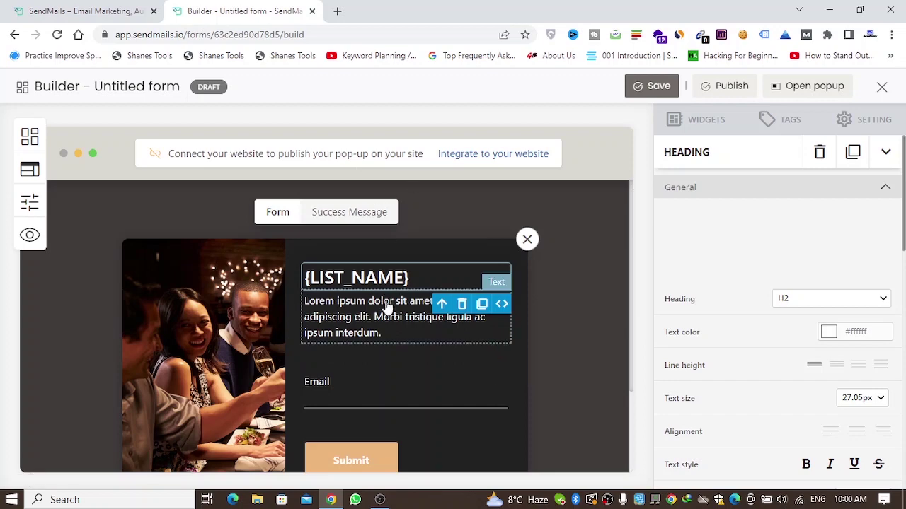
Scroll the form preview and browse the builder's Widgets tab
scroll(779, 304, down, 4)
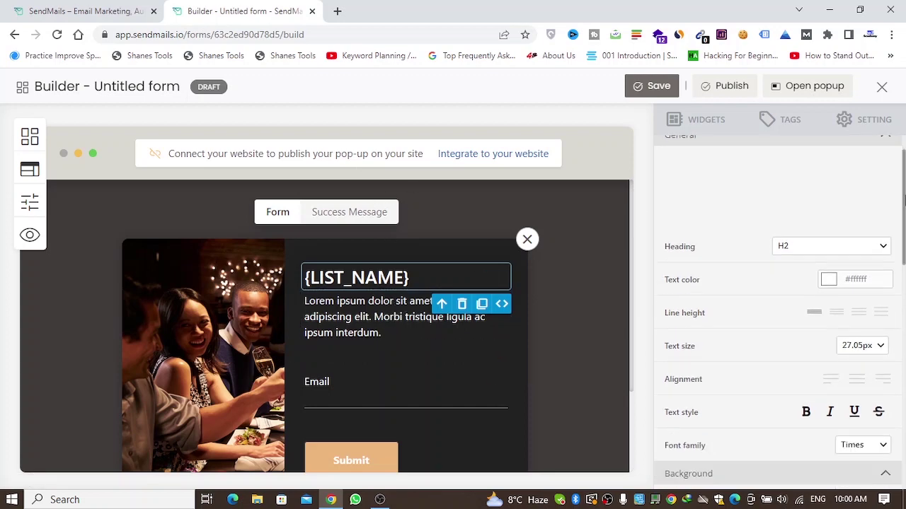
scroll(778, 304, up, 4)
click(681, 123)
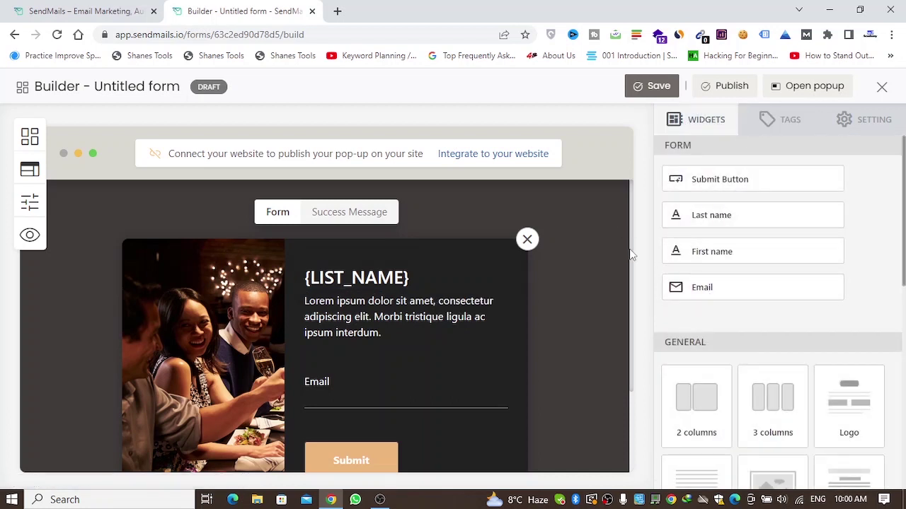
drag(632, 257, 634, 236)
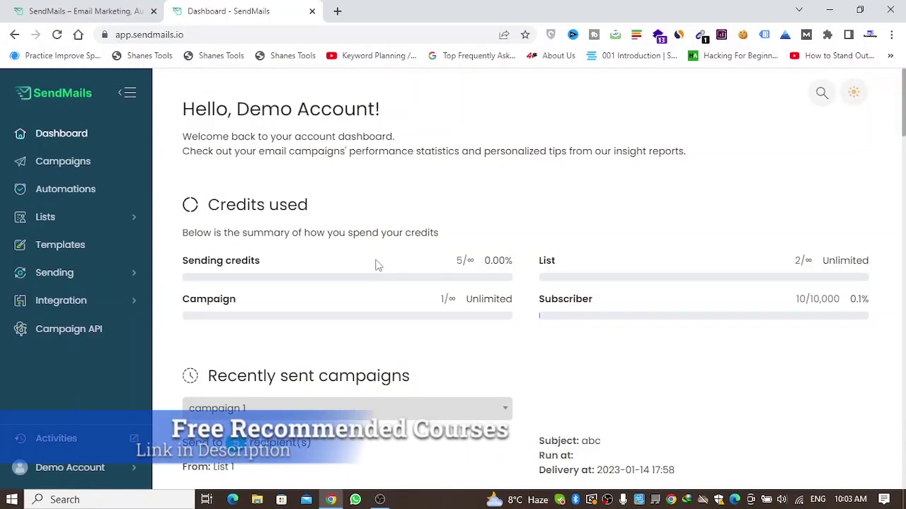
Start a new automation using the Welcome new subscribers trigger
click(102, 196)
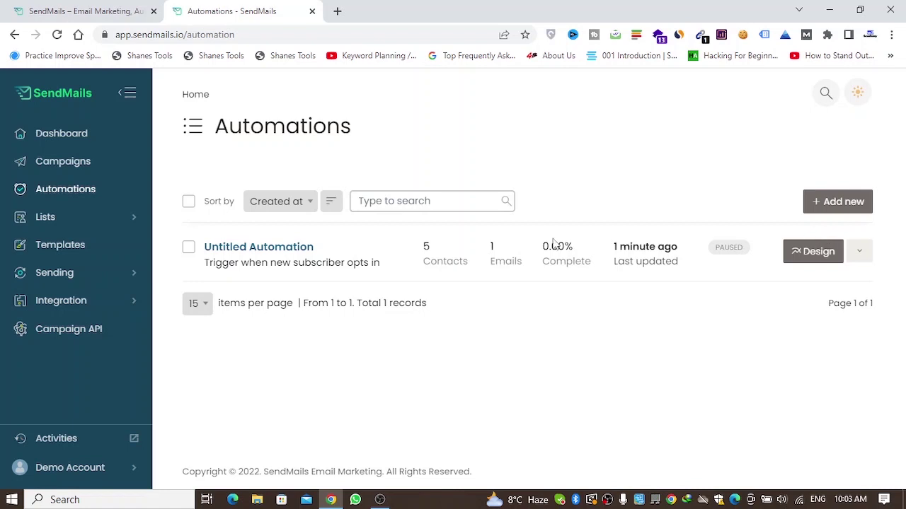
click(840, 204)
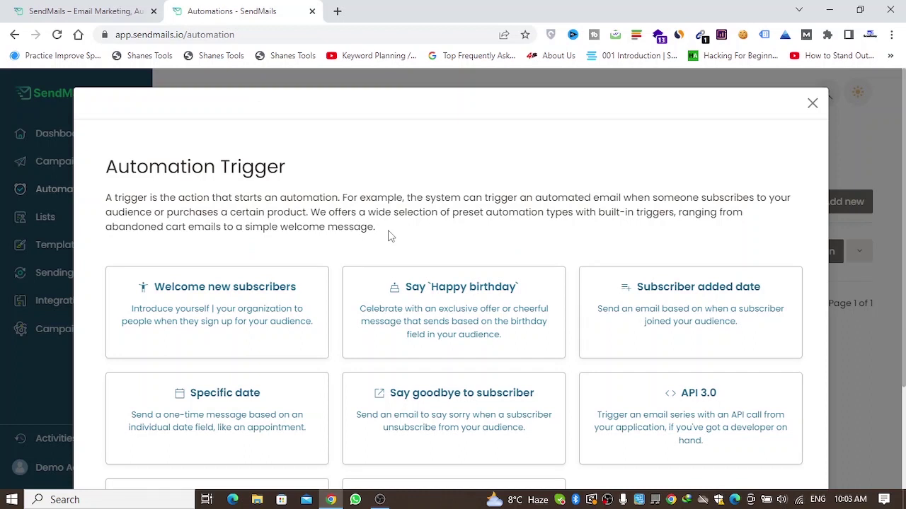
click(240, 296)
Set the trigger to List 1, confirm it, and add an action step after it
click(295, 267)
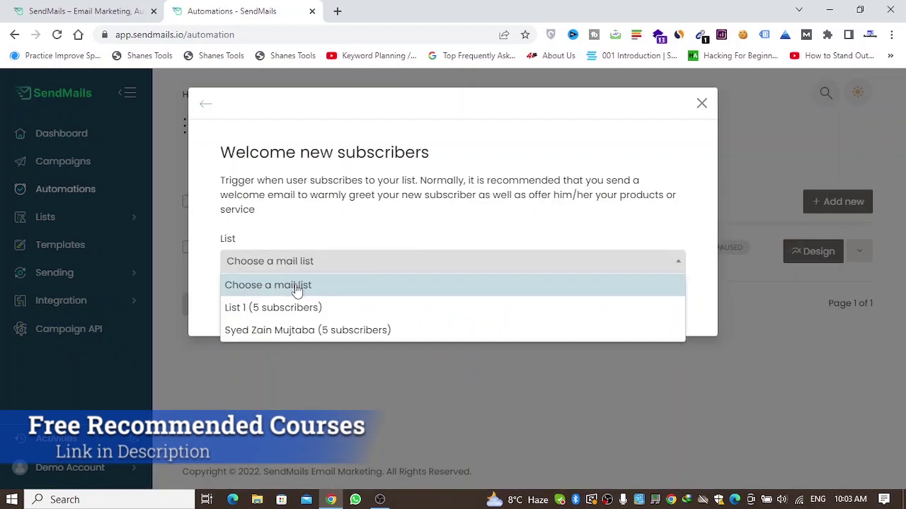
click(295, 310)
click(251, 311)
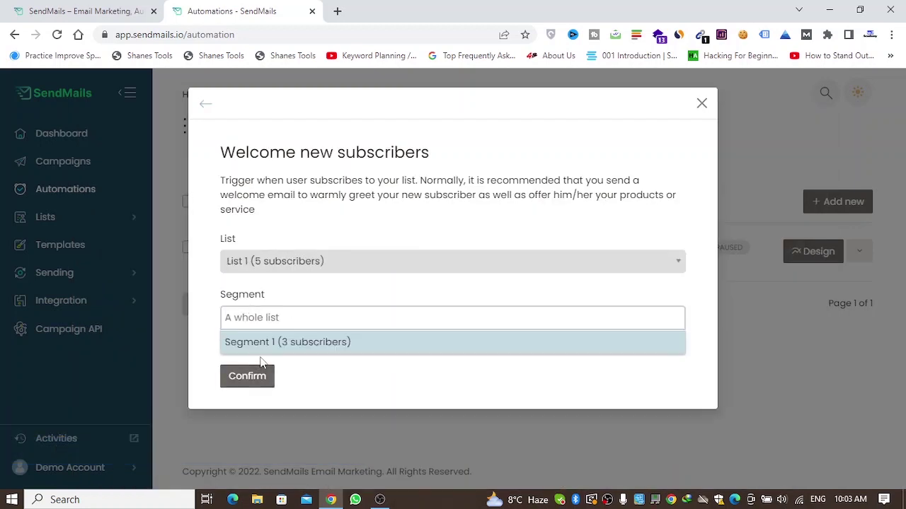
click(256, 376)
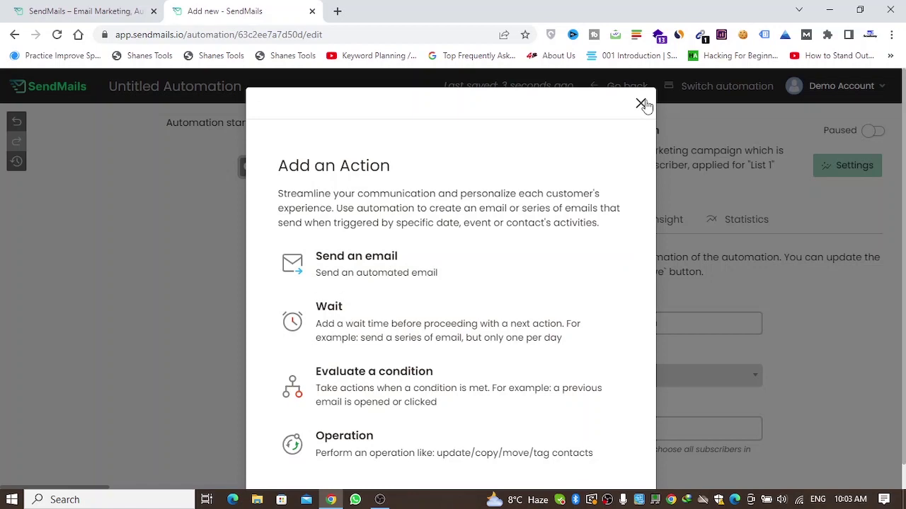
click(641, 104)
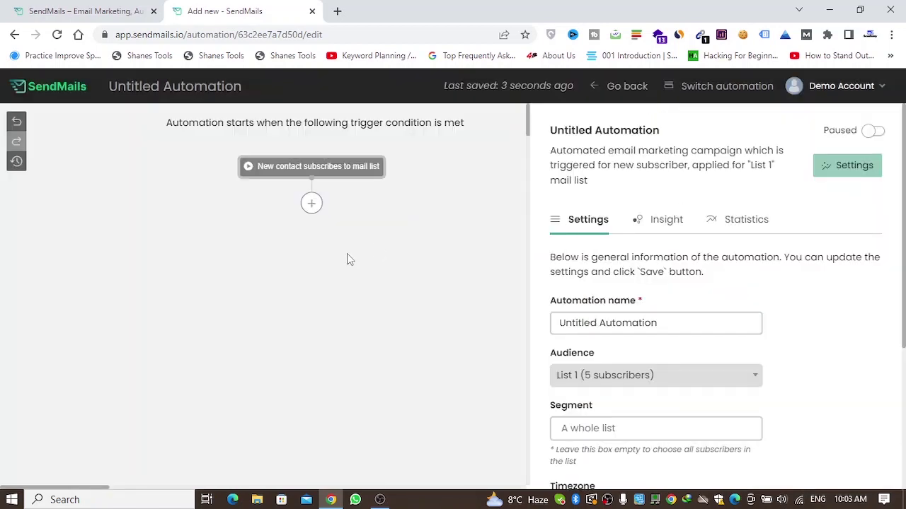
click(311, 204)
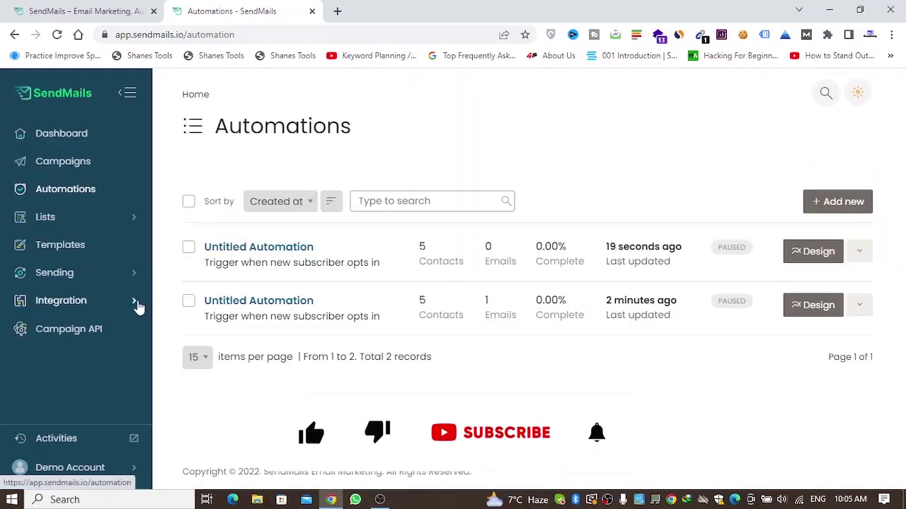
Expand the Integration section in the sidebar, then switch to the SendMails website tab
click(135, 304)
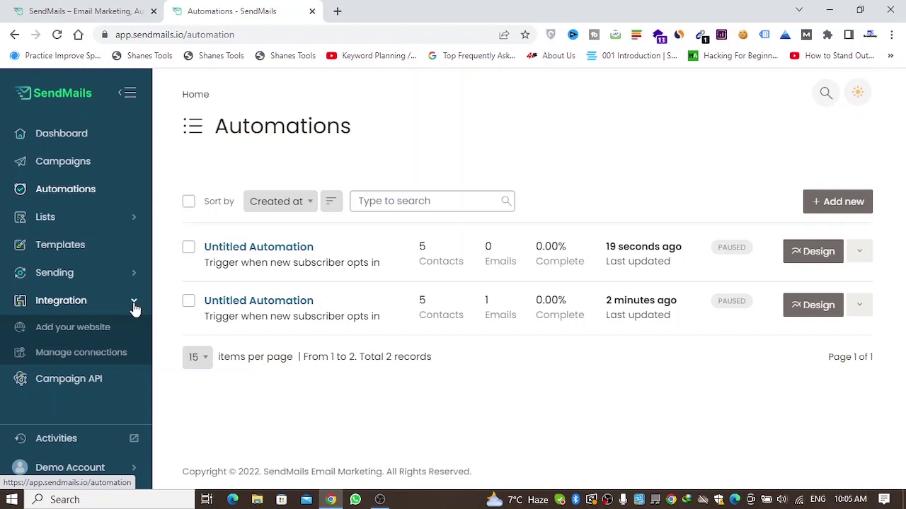
key(ctrl+shift+Tab)
Open the SendMails Docs page and scroll through its tutorial categories and popular docs
click(350, 99)
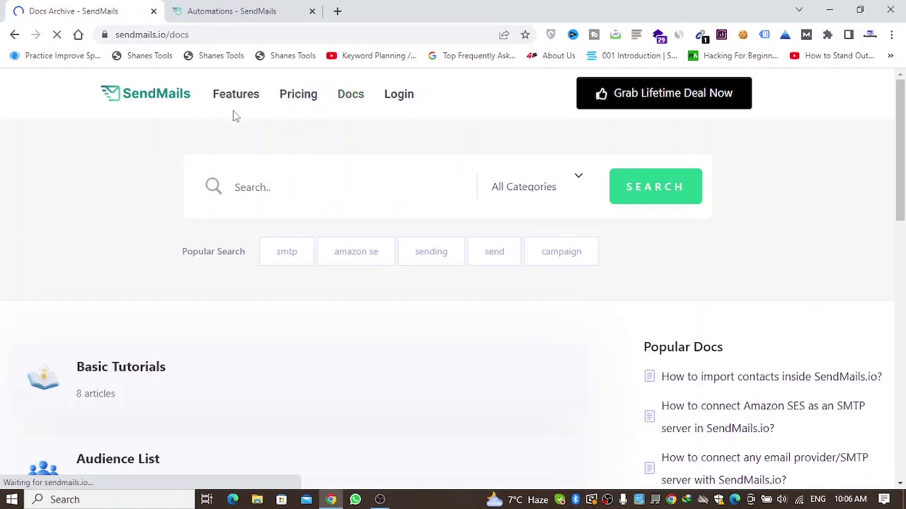
drag(901, 173, 902, 309)
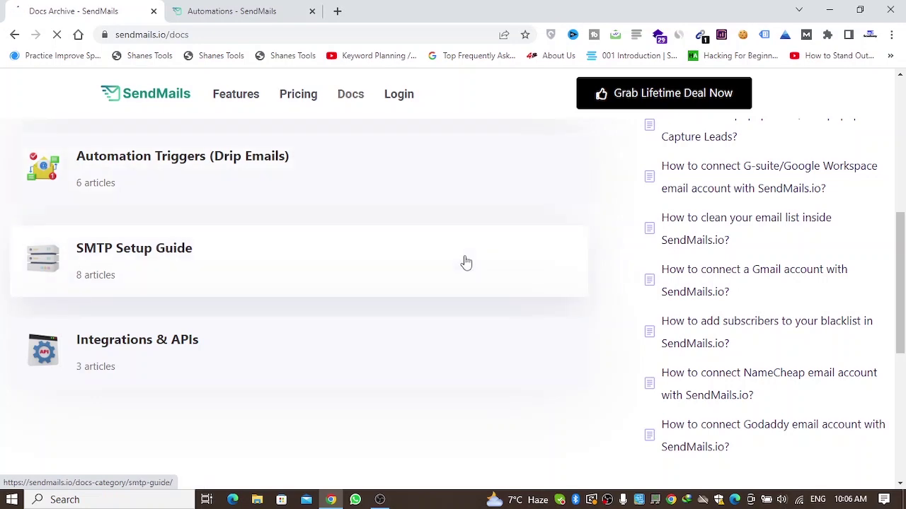
drag(903, 282, 904, 149)
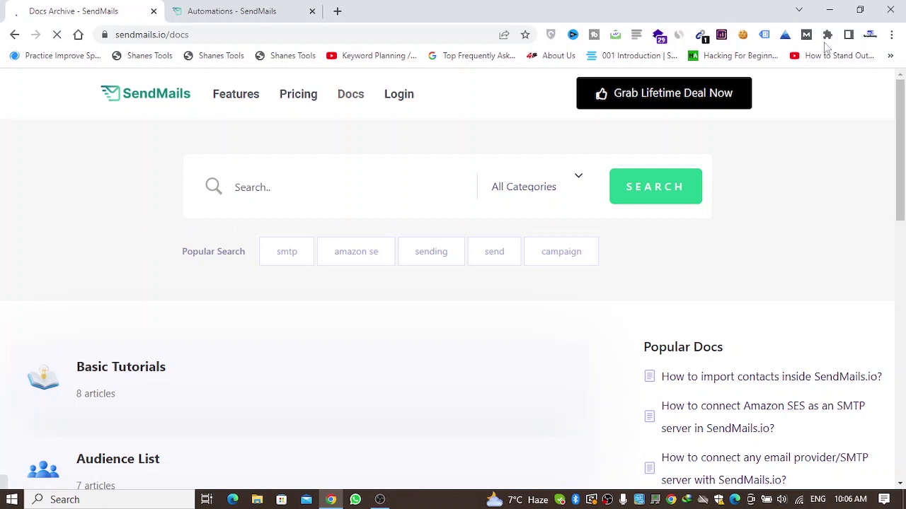
Minimize the Chrome window to reveal the Windows desktop
click(829, 10)
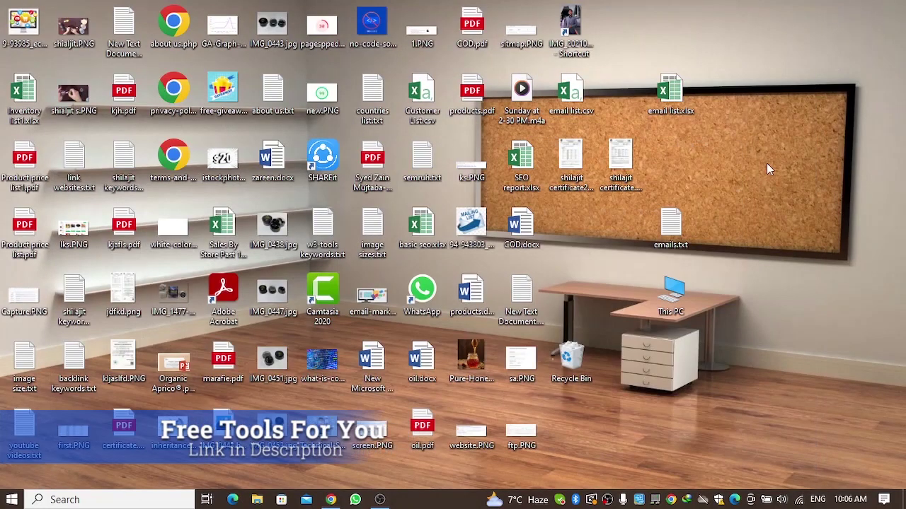